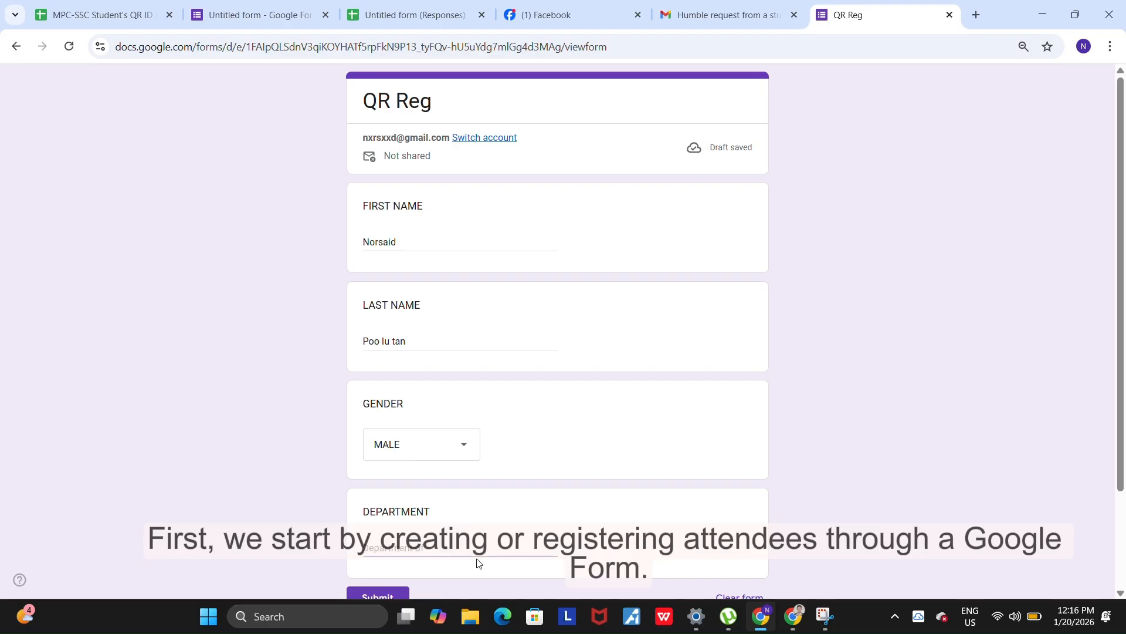
# Complete the department answer as "Department of water" and submit the QR Reg form
pyautogui.write('e')
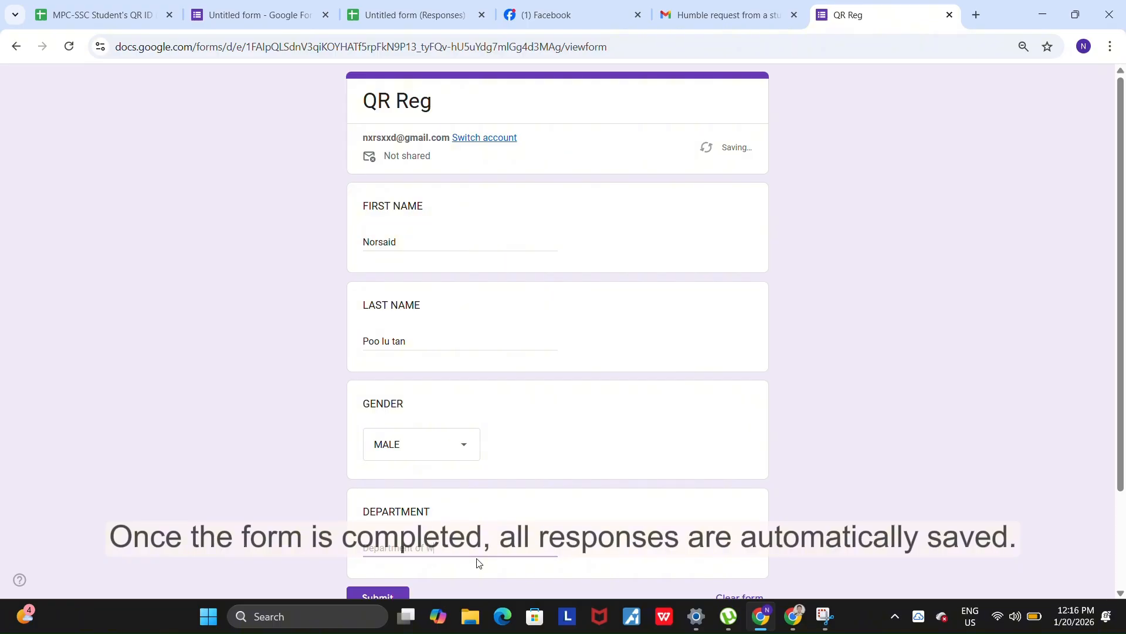
pyautogui.write('ater')
pyautogui.scroll(-2, 506, 512)
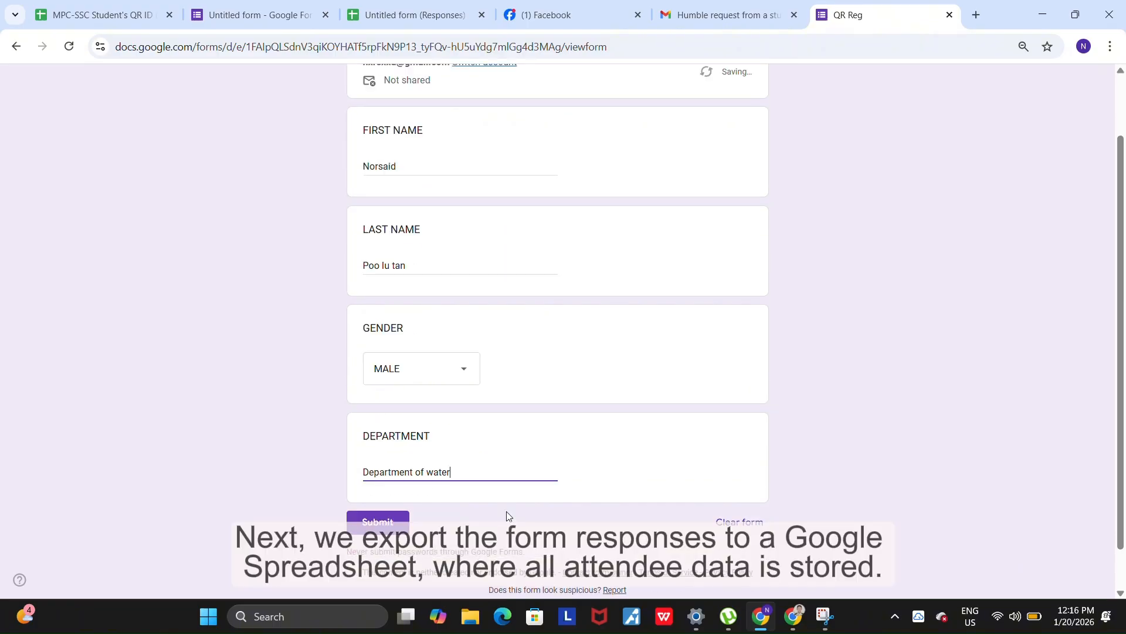
pyautogui.click(383, 471)
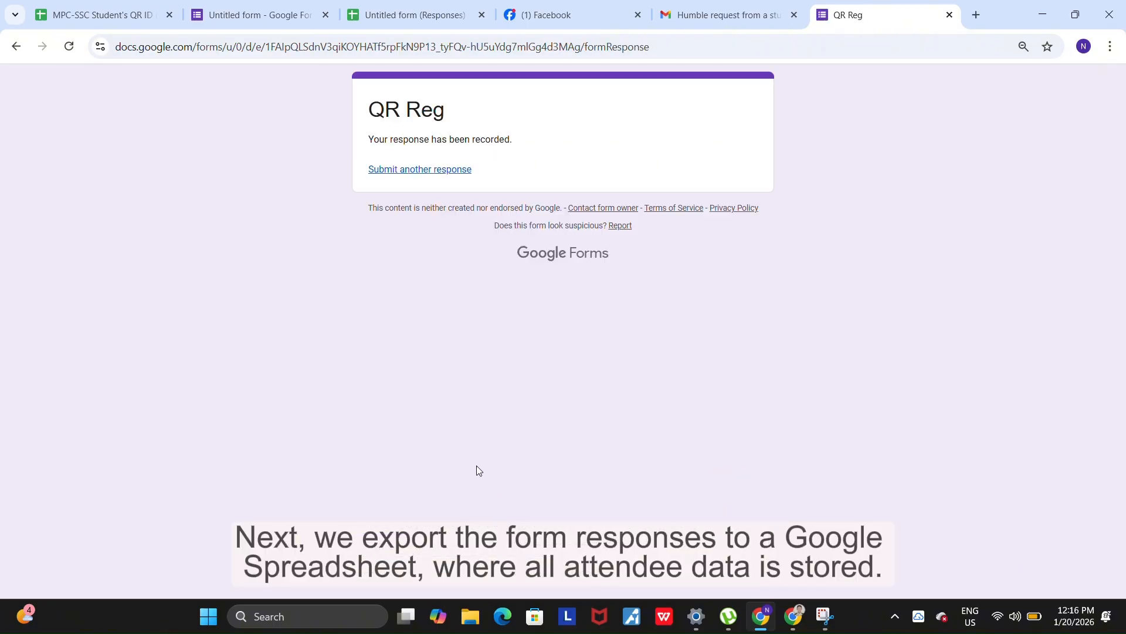
# Switch to the form's responses spreadsheet, dismiss the Meet promotion and open the marketplace for getting add-ons
pyautogui.click(430, 23)
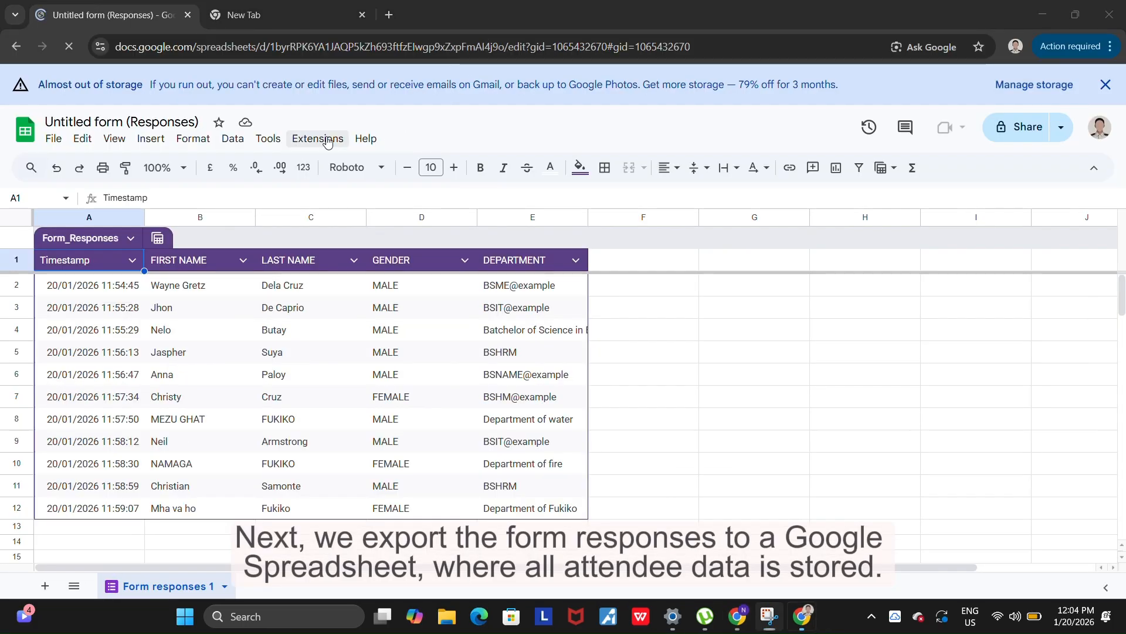
pyautogui.click(320, 141)
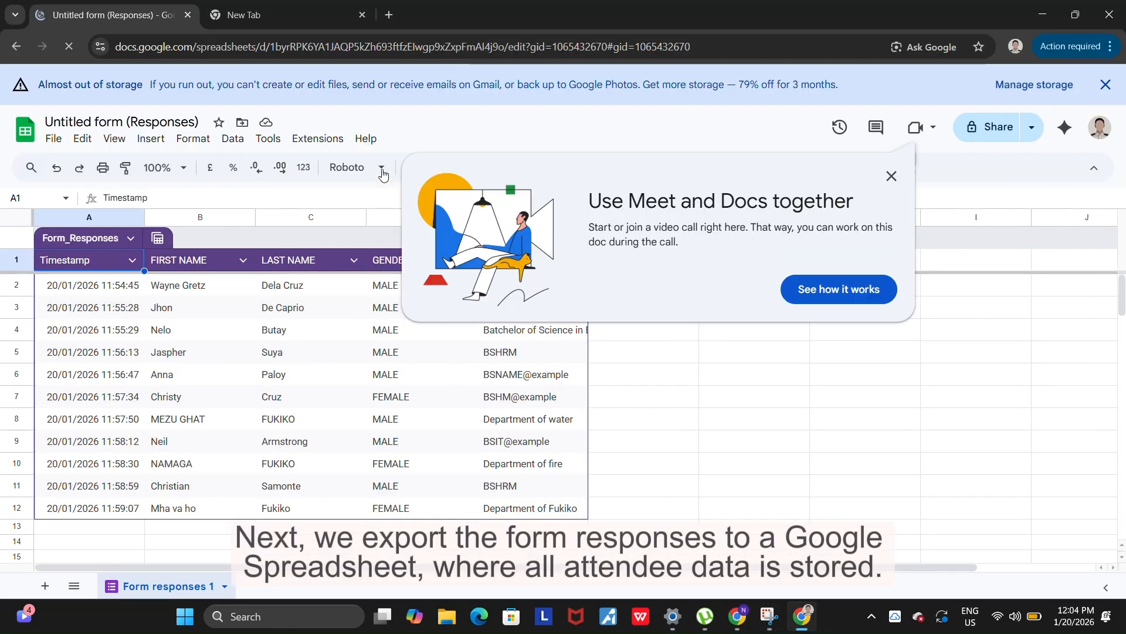
pyautogui.click(891, 176)
pyautogui.click(313, 141)
pyautogui.moveTo(337, 165)
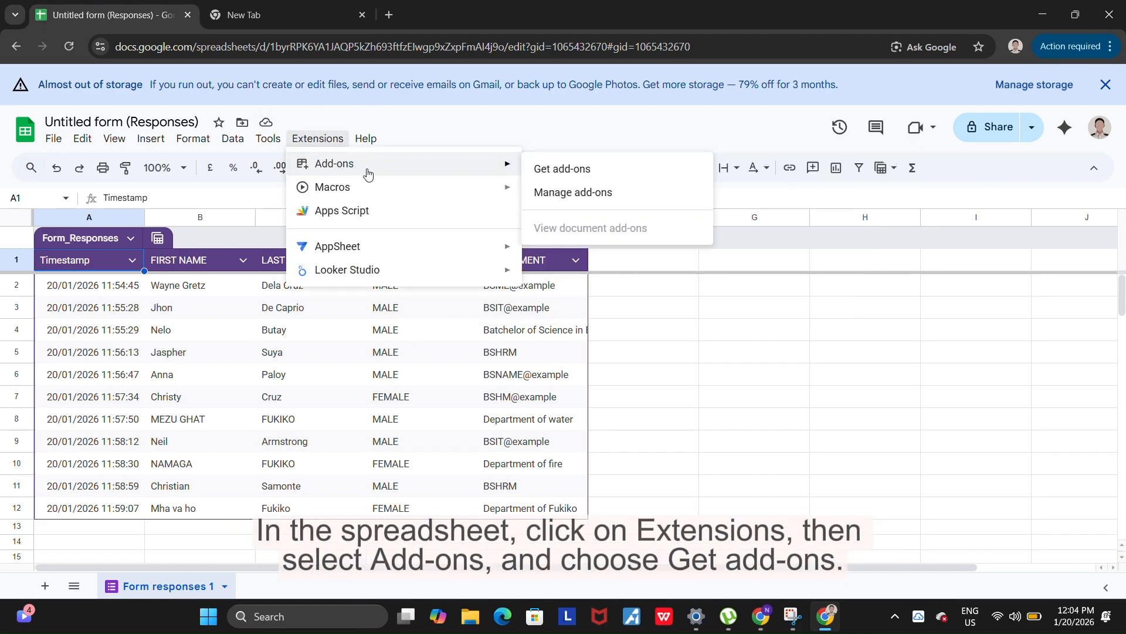
pyautogui.click(580, 170)
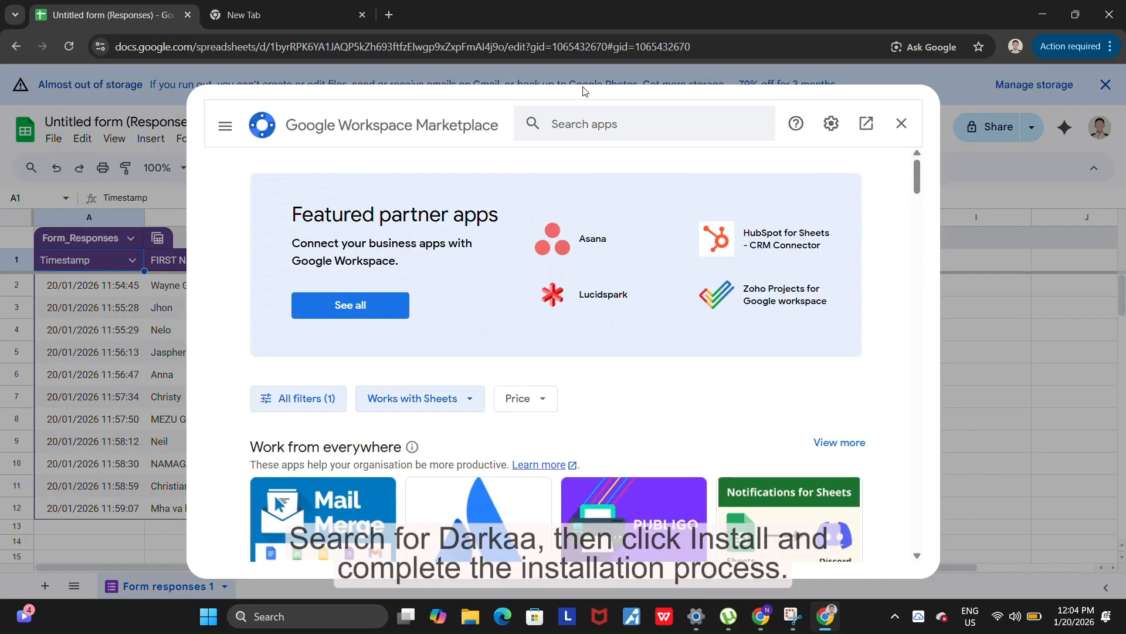
# Search the Google Workspace Marketplace for "darkaa"
pyautogui.click(604, 125)
pyautogui.write('darka')
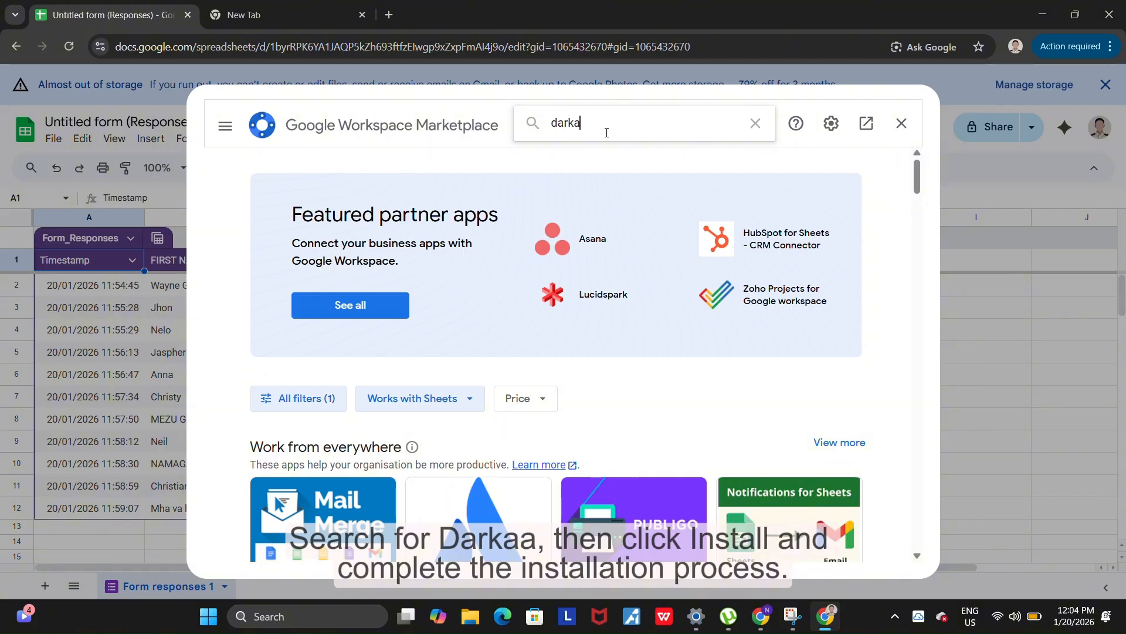
pyautogui.write('a')
pyautogui.press('Return')
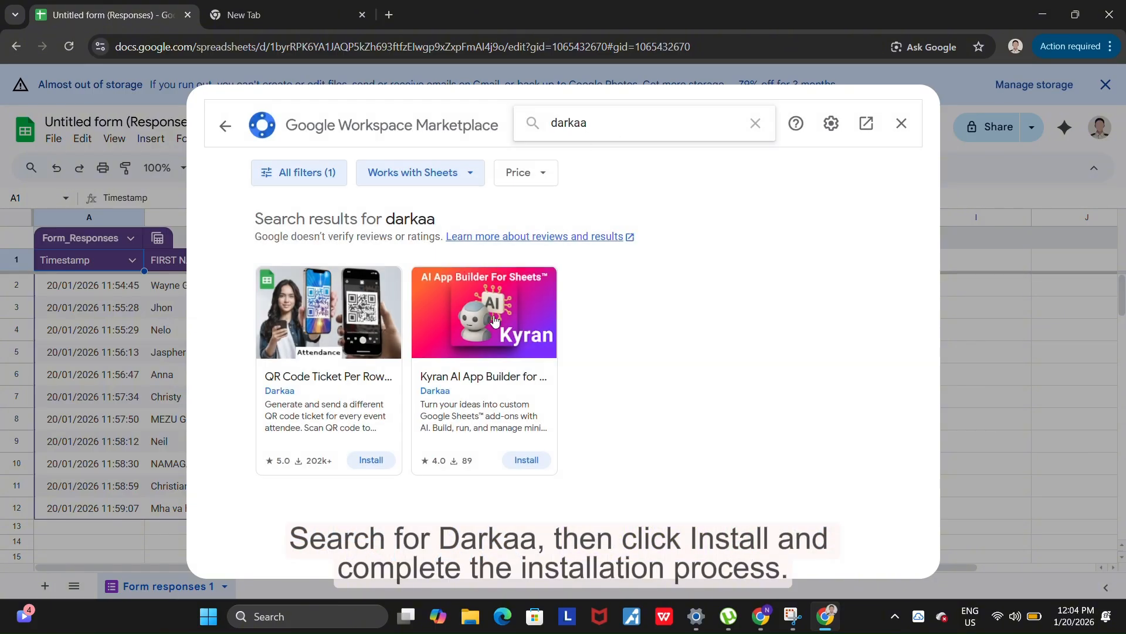
# Install Darkaa's QR Code Ticket Per Row add-on, continuing through the Google sign-in and access consent
pyautogui.click(369, 461)
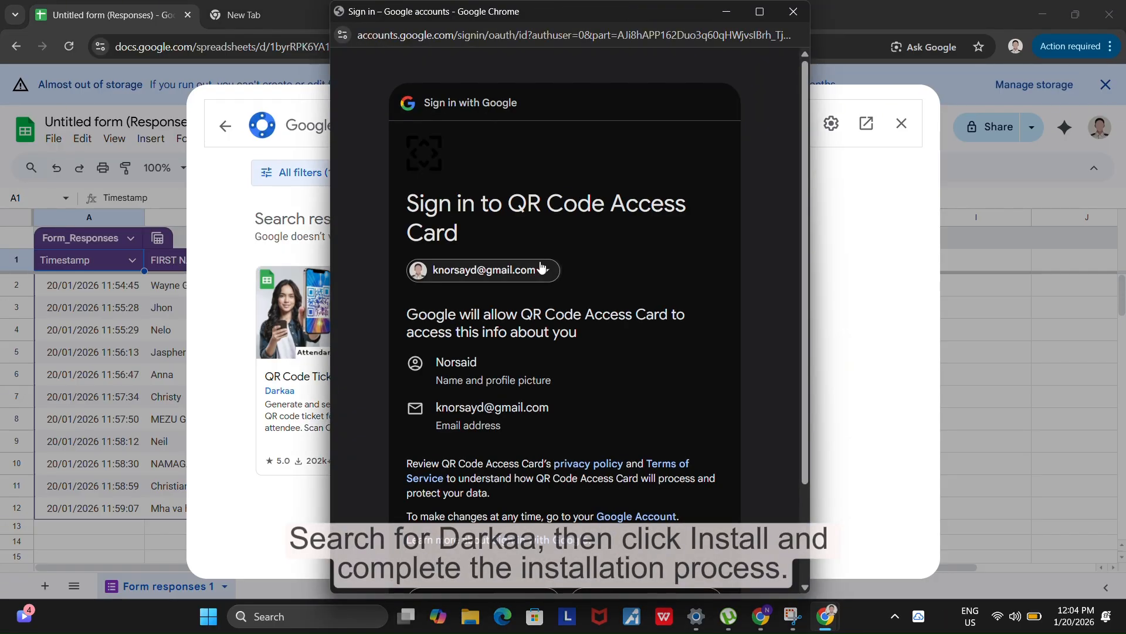
pyautogui.scroll(-2, 540, 268)
pyautogui.click(656, 479)
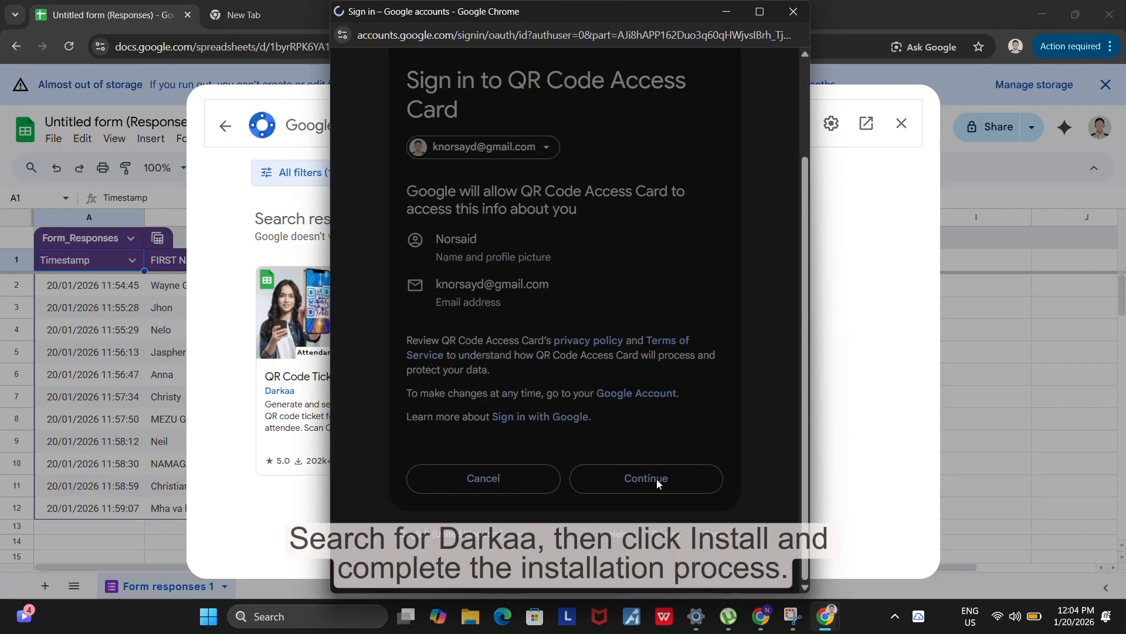
pyautogui.scroll(-5, 667, 294)
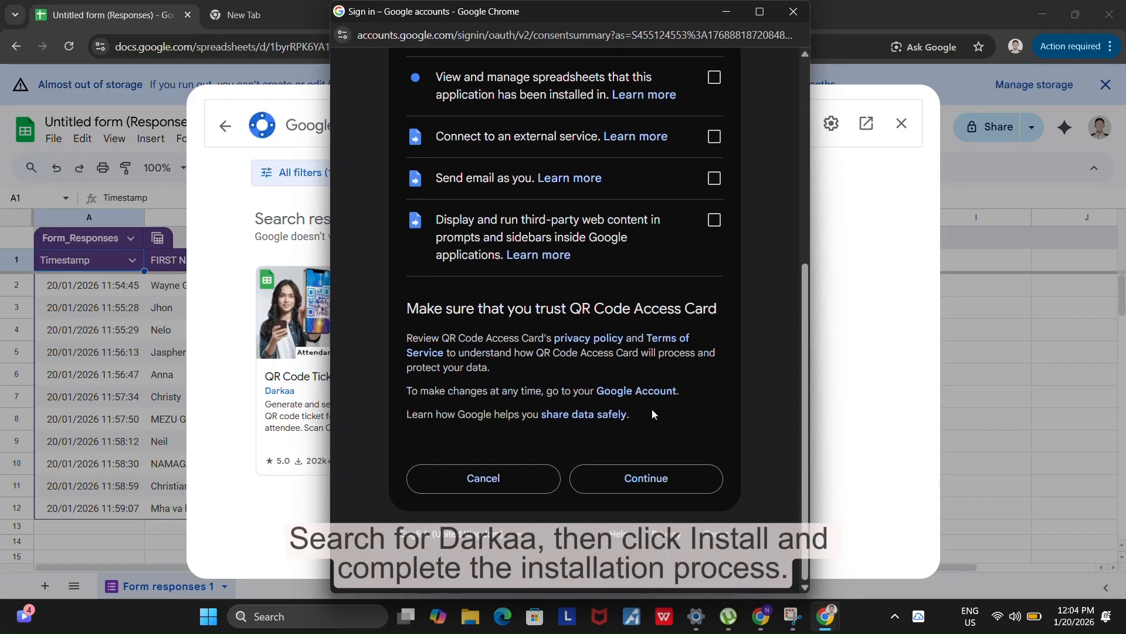
pyautogui.click(647, 478)
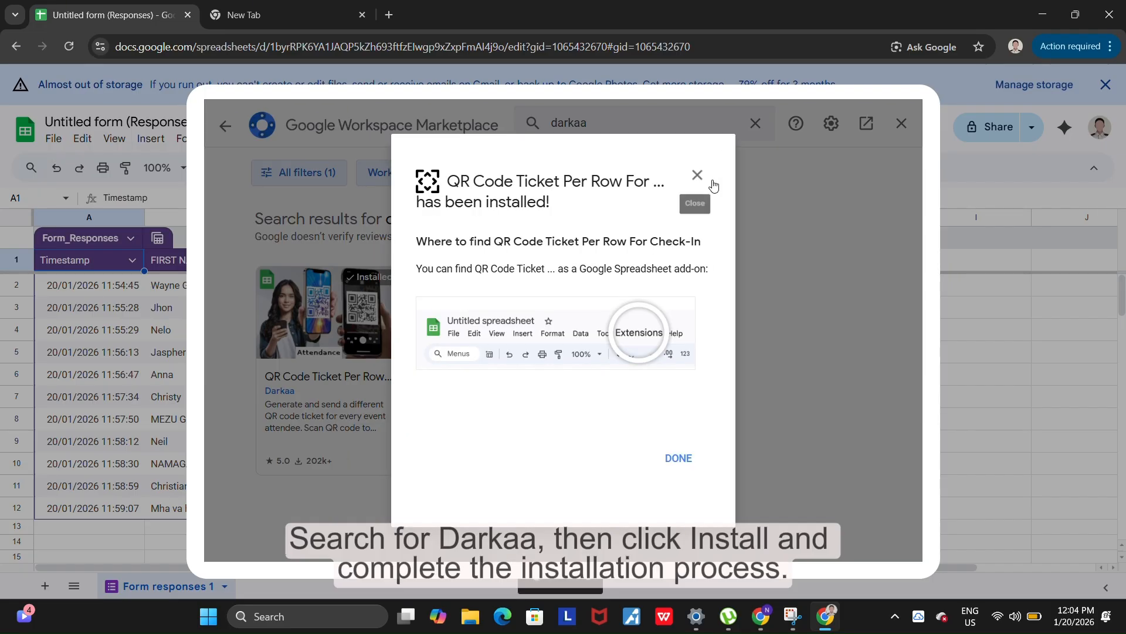
pyautogui.click(680, 458)
# Sign back in to QR Code Access Card, grant it all listed permissions, and close the marketplace
pyautogui.click(691, 366)
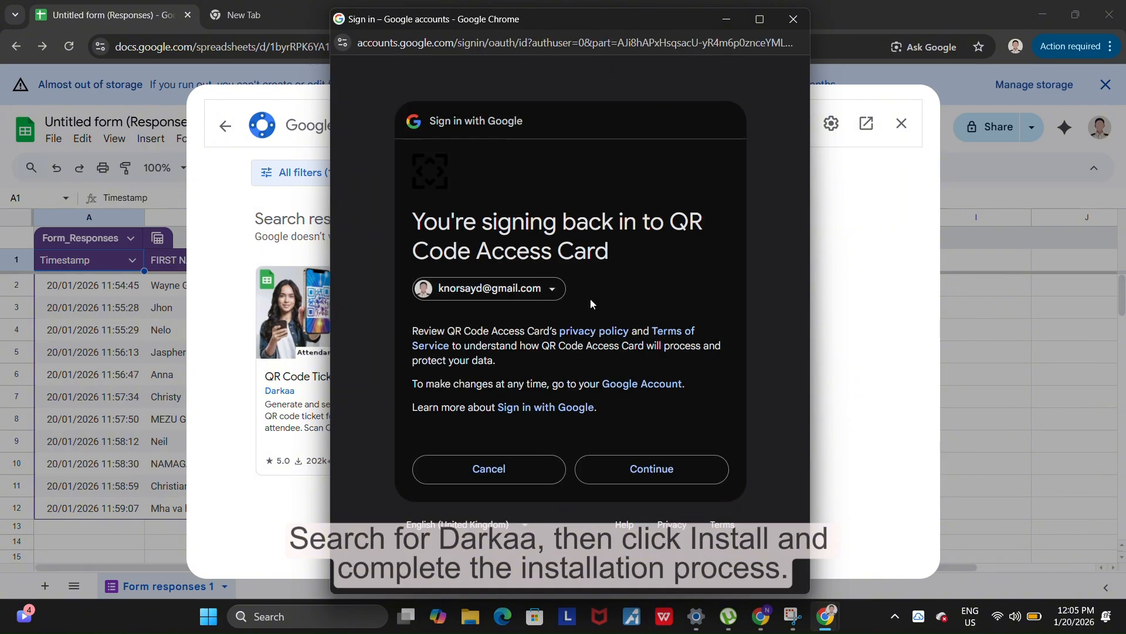
pyautogui.click(685, 471)
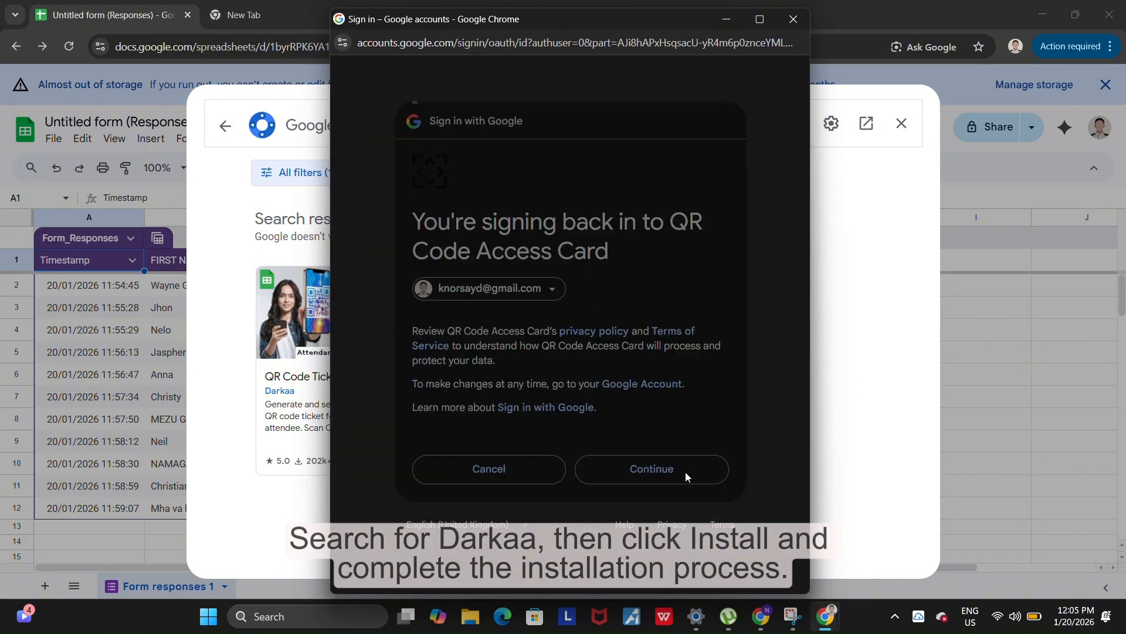
pyautogui.scroll(-5, 696, 460)
pyautogui.scroll(5, 668, 528)
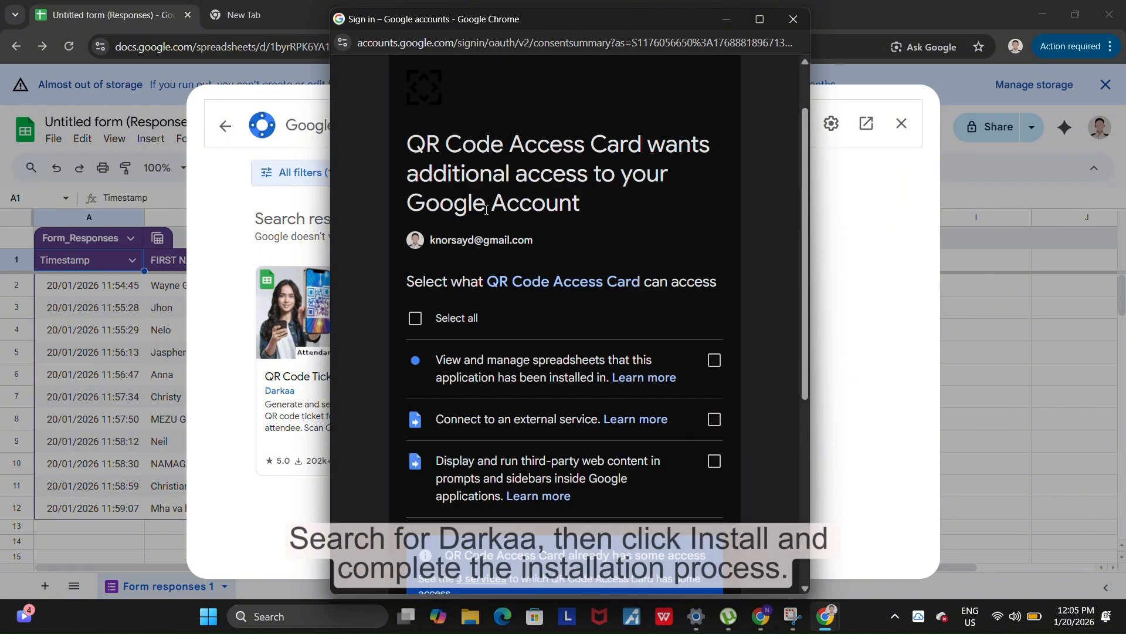
pyautogui.click(418, 320)
pyautogui.scroll(-5, 610, 370)
pyautogui.click(646, 480)
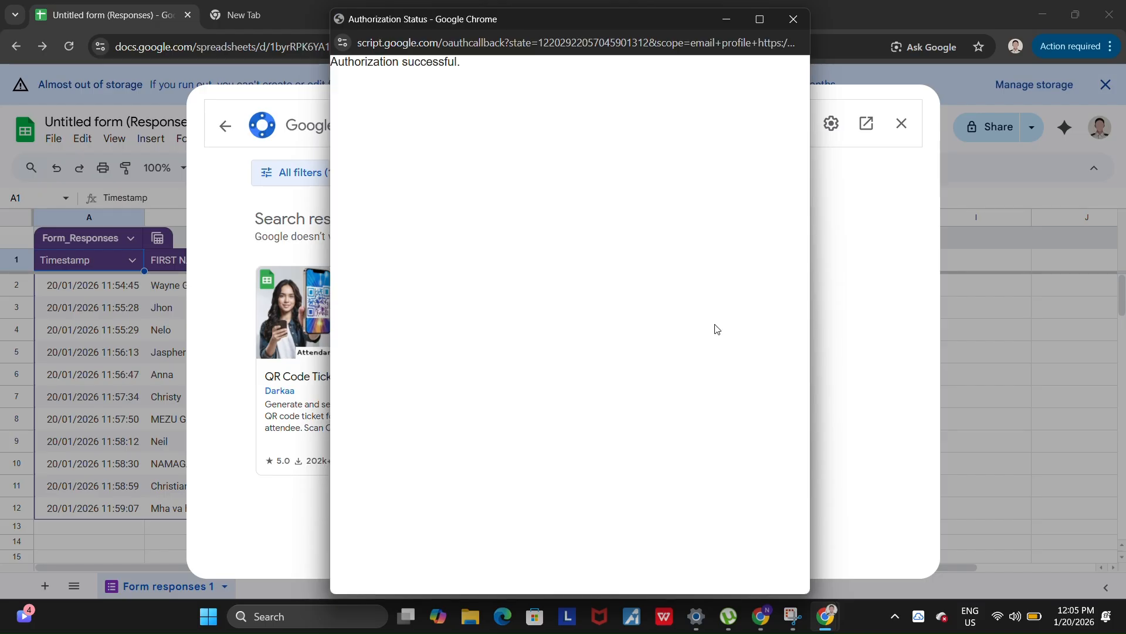
pyautogui.click(902, 125)
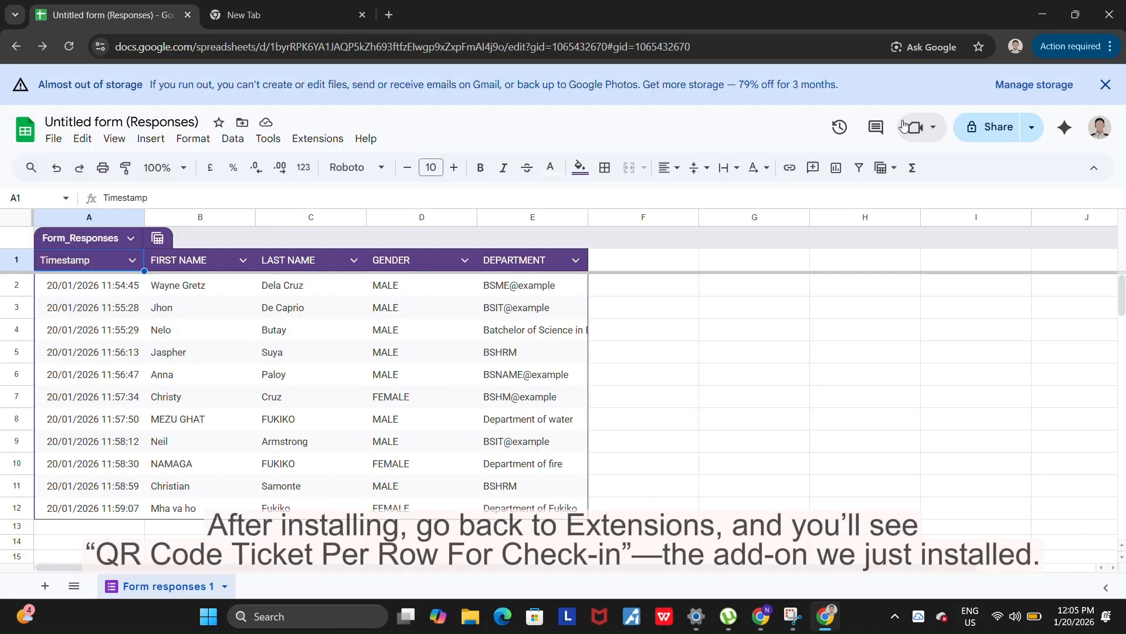
# Dismiss the storage banner and start the QR Code Ticket Per Row For Check-In add-on
pyautogui.click(1106, 83)
pyautogui.click(311, 100)
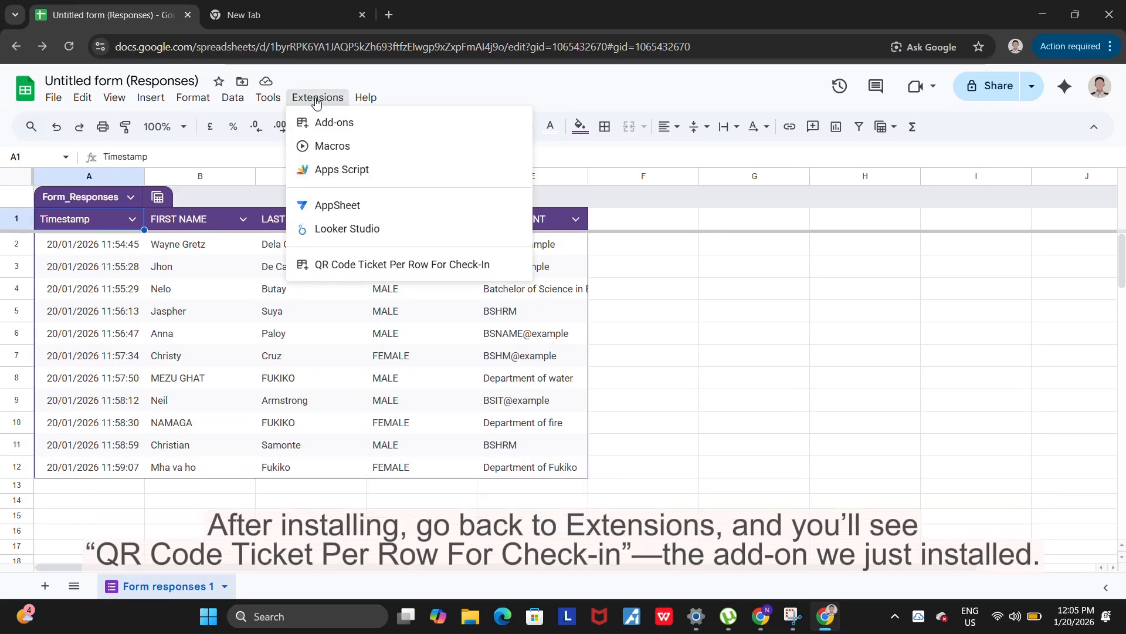
pyautogui.moveTo(393, 269)
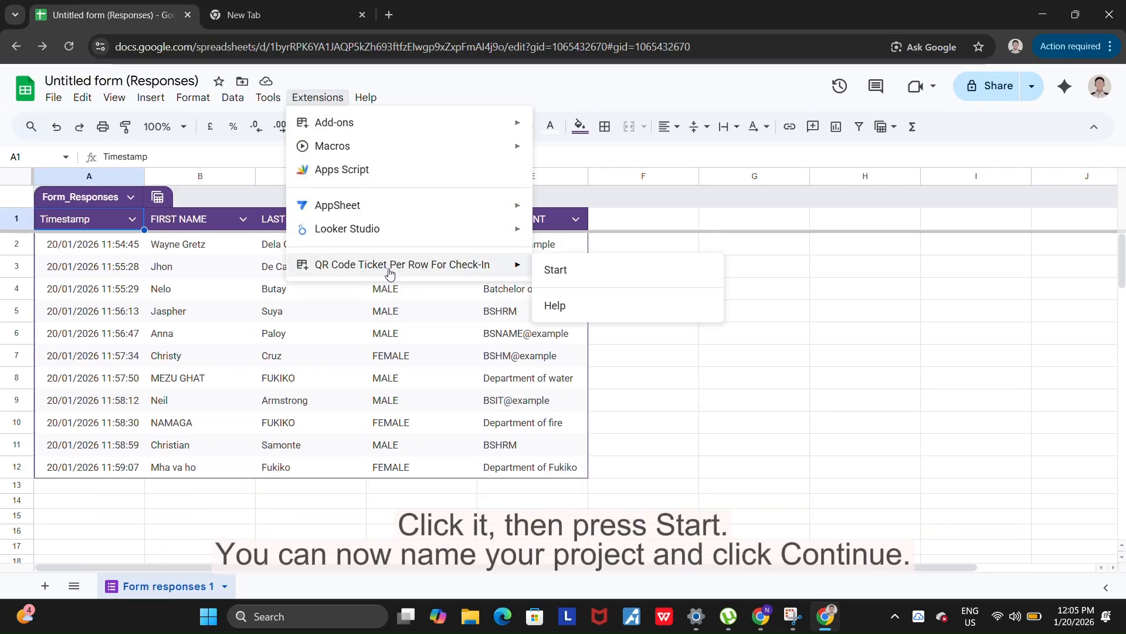
pyautogui.click(599, 275)
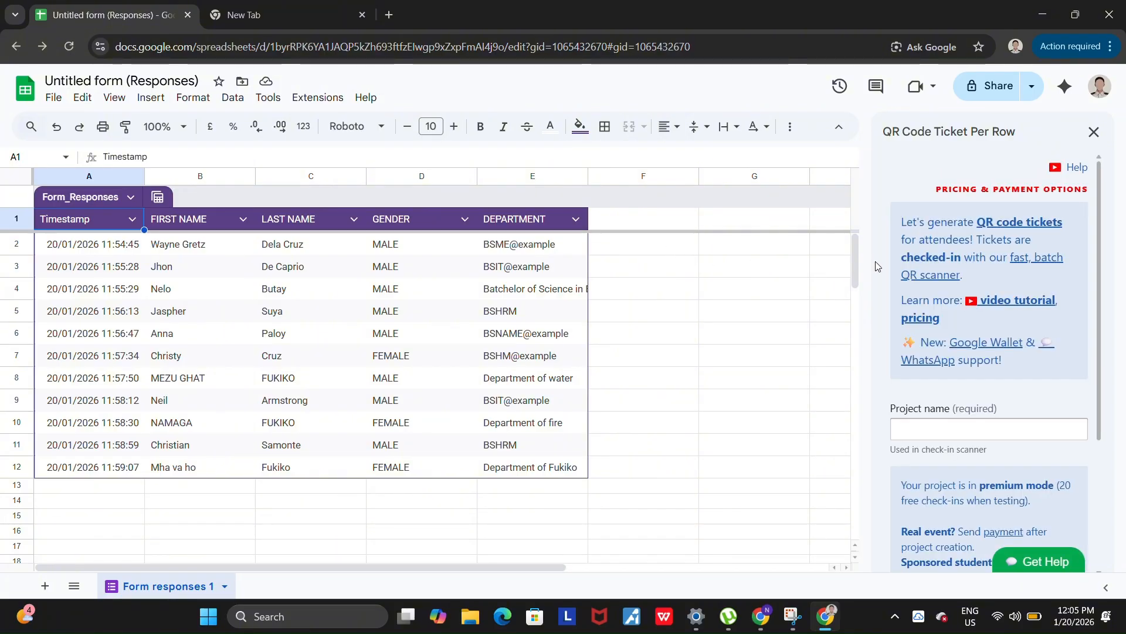
# Create the add-on project named "QR ATTENDANCE" and generate QR codes for all attendees in the sheet
pyautogui.scroll(-3, 1026, 331)
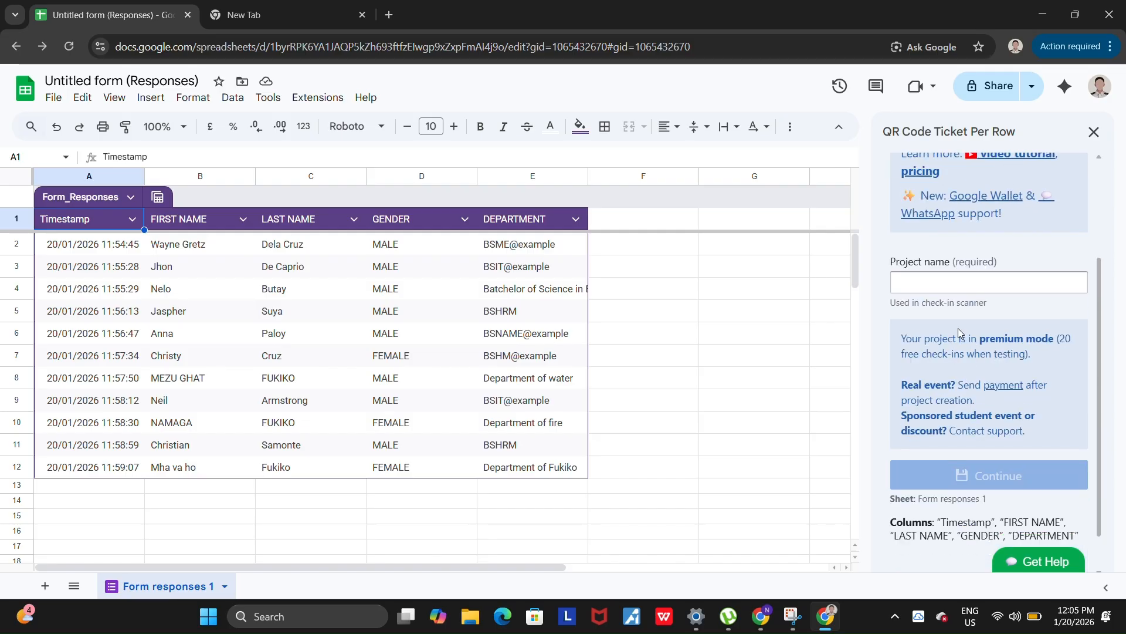
pyautogui.click(955, 284)
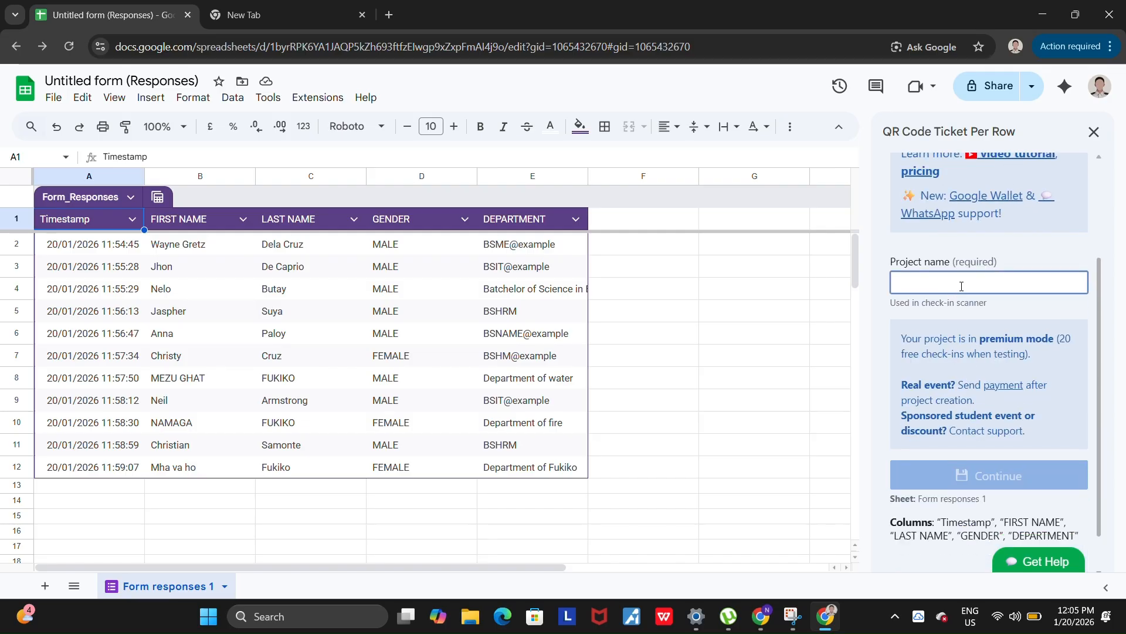
pyautogui.write('QR A')
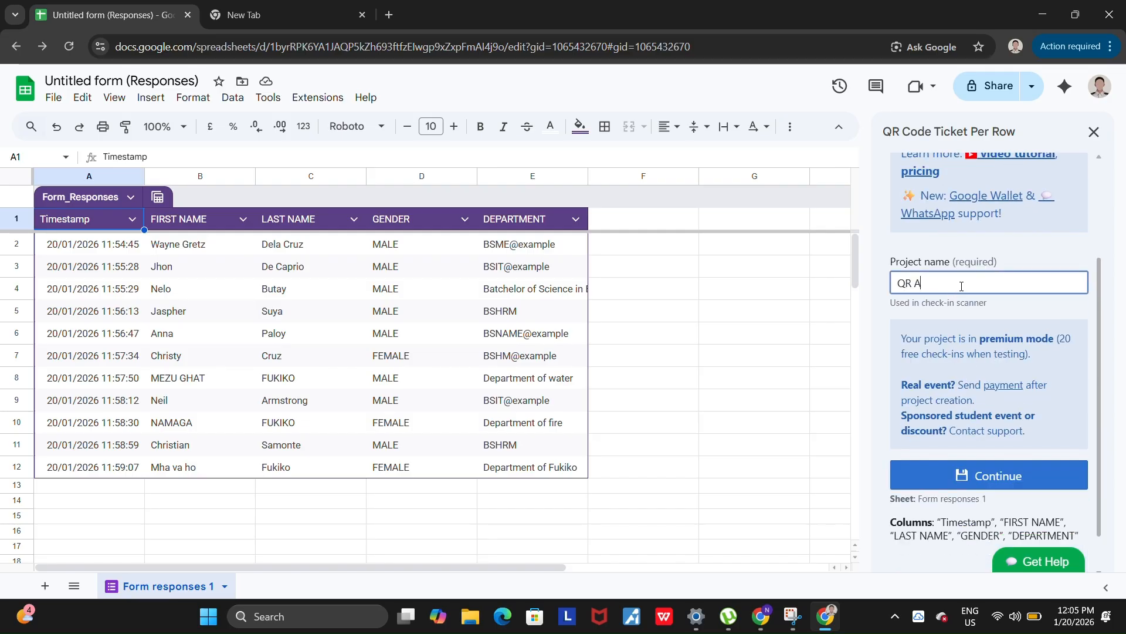
pyautogui.write('TTENDANCE')
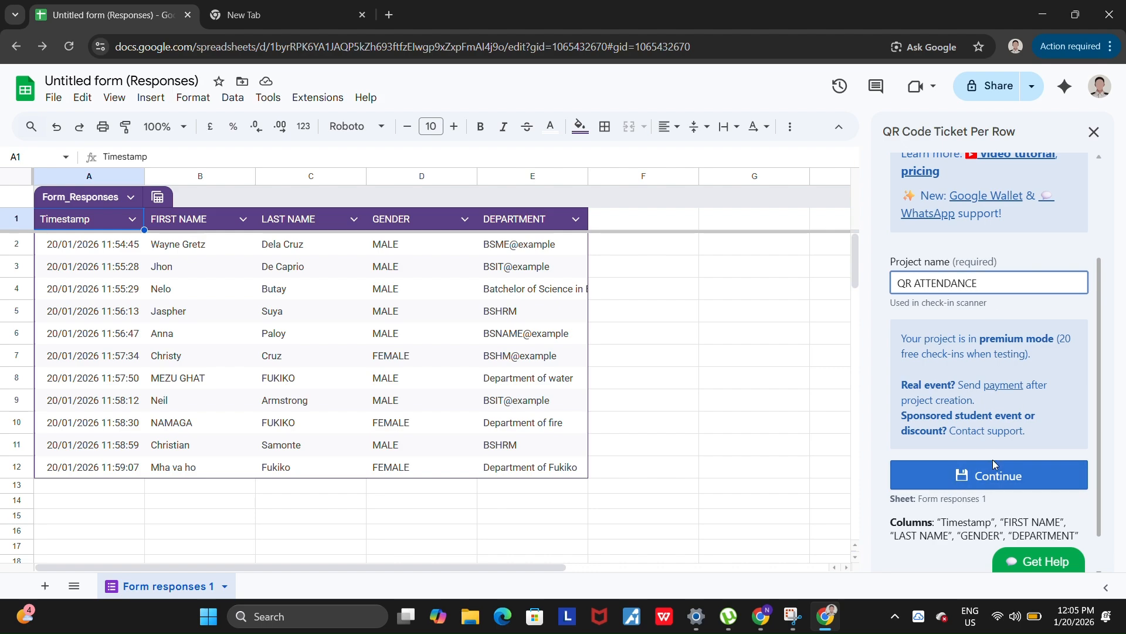
pyautogui.scroll(-1, 993, 459)
pyautogui.click(1002, 430)
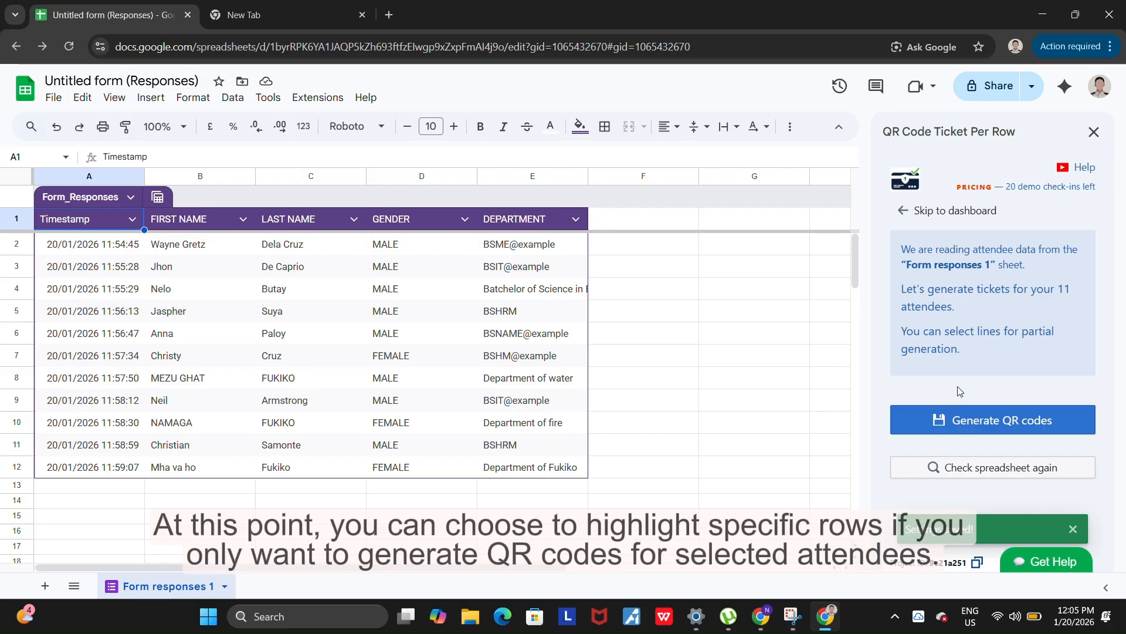
pyautogui.click(989, 420)
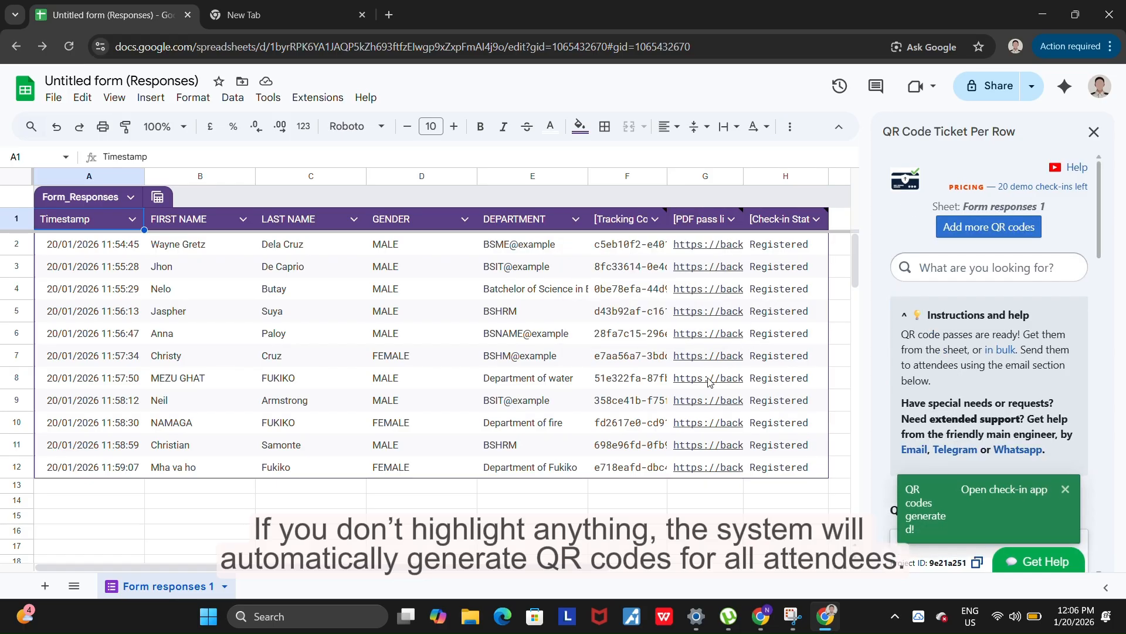
# Open the PDF pass link of the attendee in row 2 and view the QR code ticket
pyautogui.hotkey('ctrl', '-')
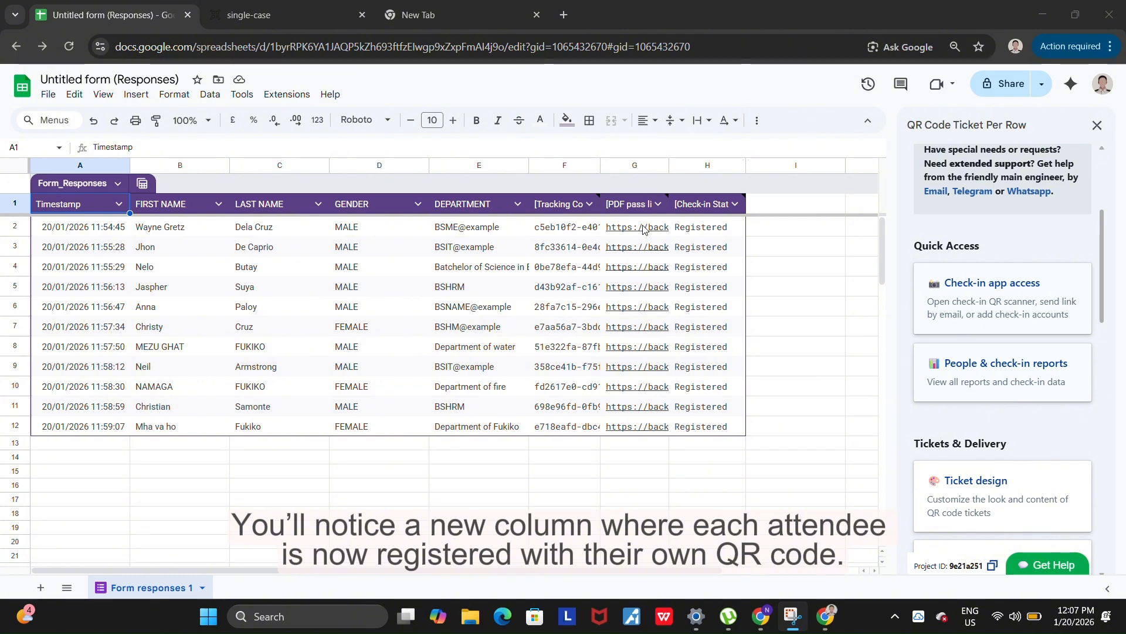
pyautogui.click(642, 228)
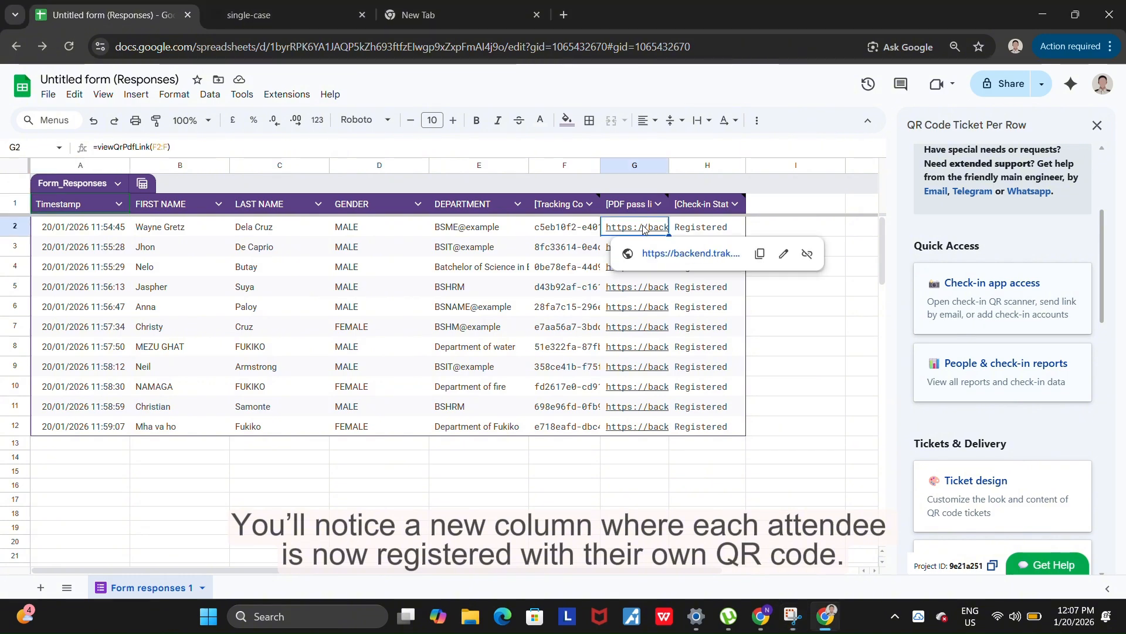
pyautogui.click(684, 253)
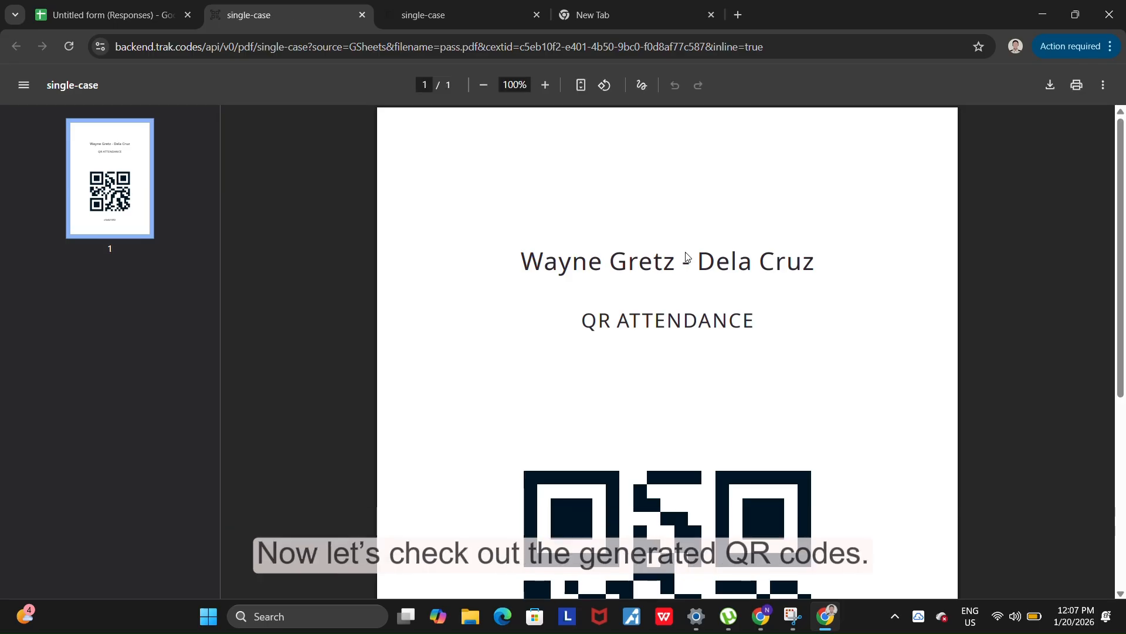
pyautogui.scroll(-4, 715, 332)
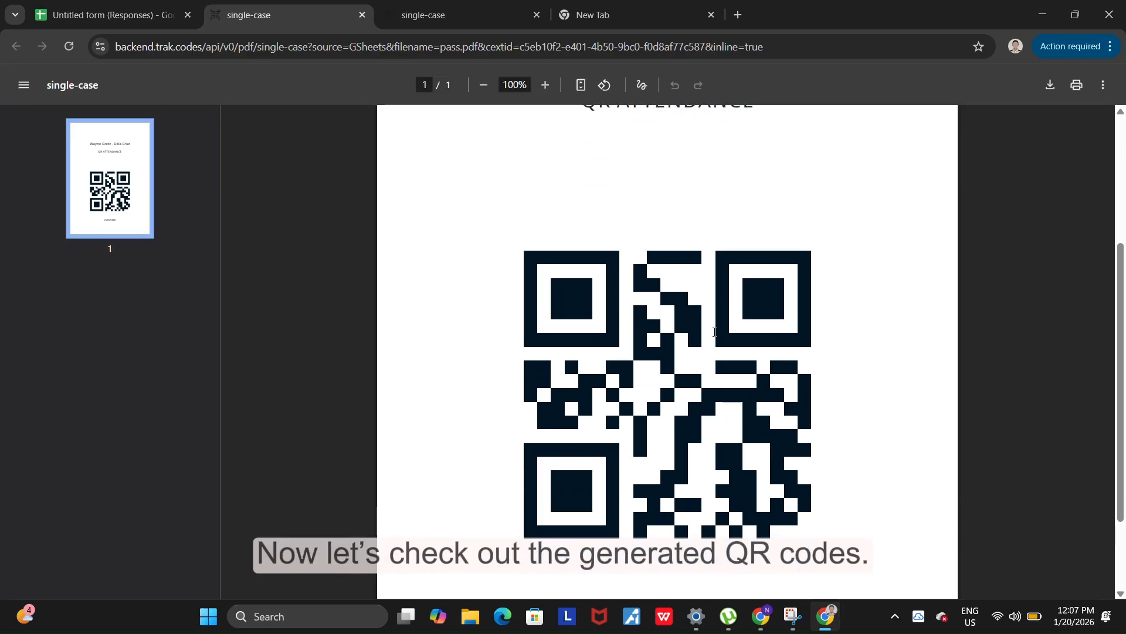
pyautogui.scroll(-3, 715, 332)
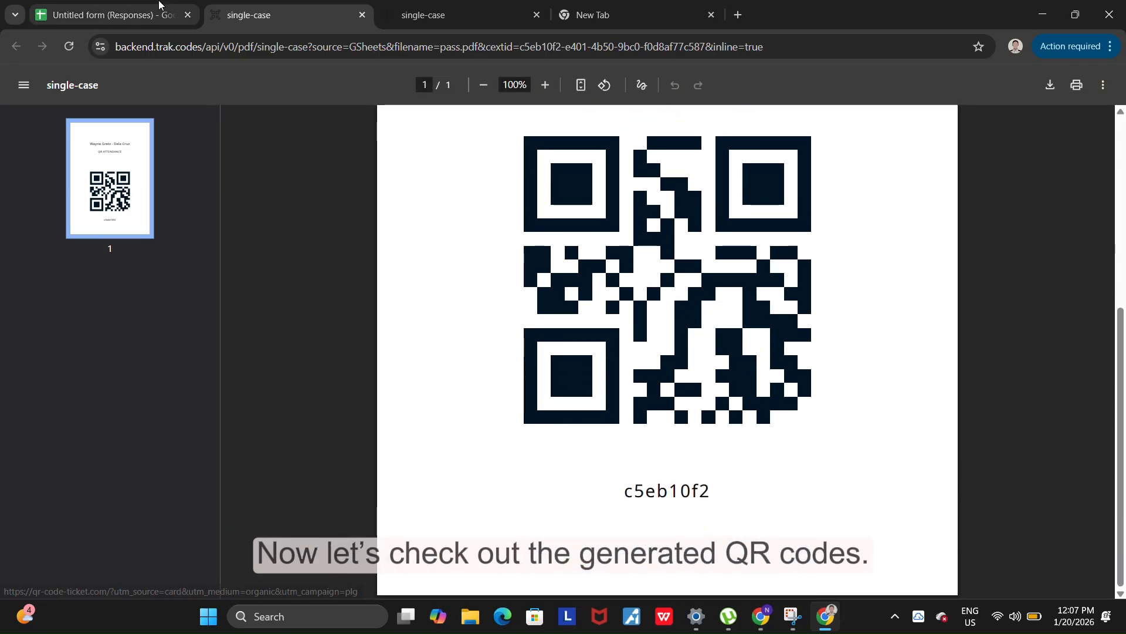
# Return to the responses spreadsheet, open the check-in app in a new tab and look through its options
pyautogui.click(137, 10)
pyautogui.click(1001, 285)
pyautogui.click(1016, 220)
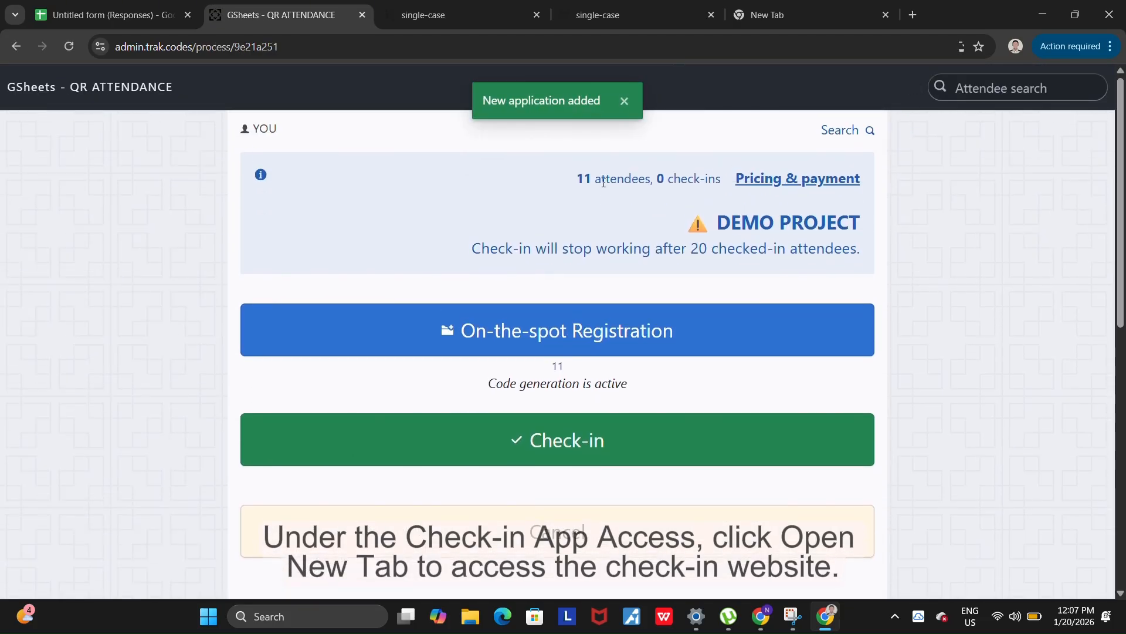
pyautogui.scroll(-6, 603, 182)
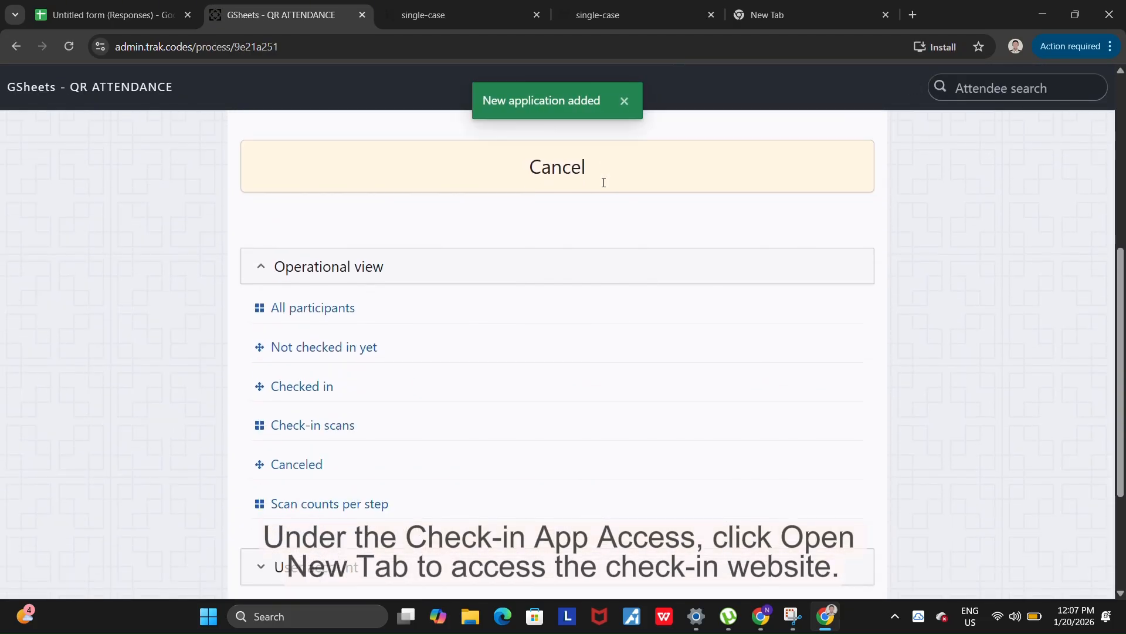
pyautogui.scroll(-1, 604, 184)
pyautogui.scroll(2, 581, 176)
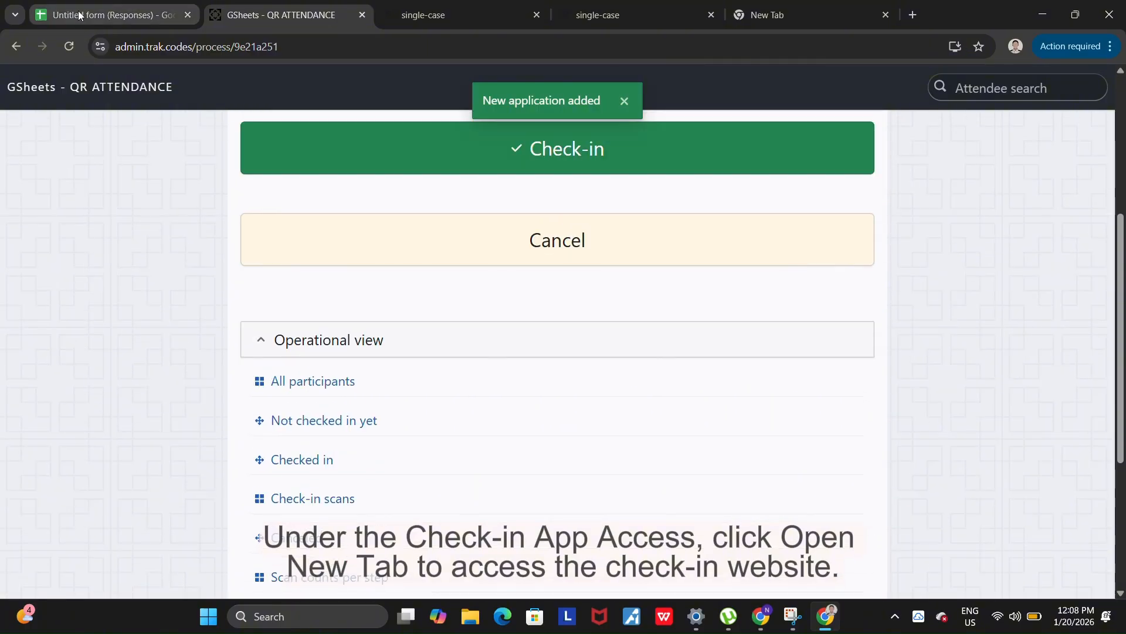
# Return to the responses spreadsheet and display the check-in app's access QR code for use with a phone's camera
pyautogui.click(80, 14)
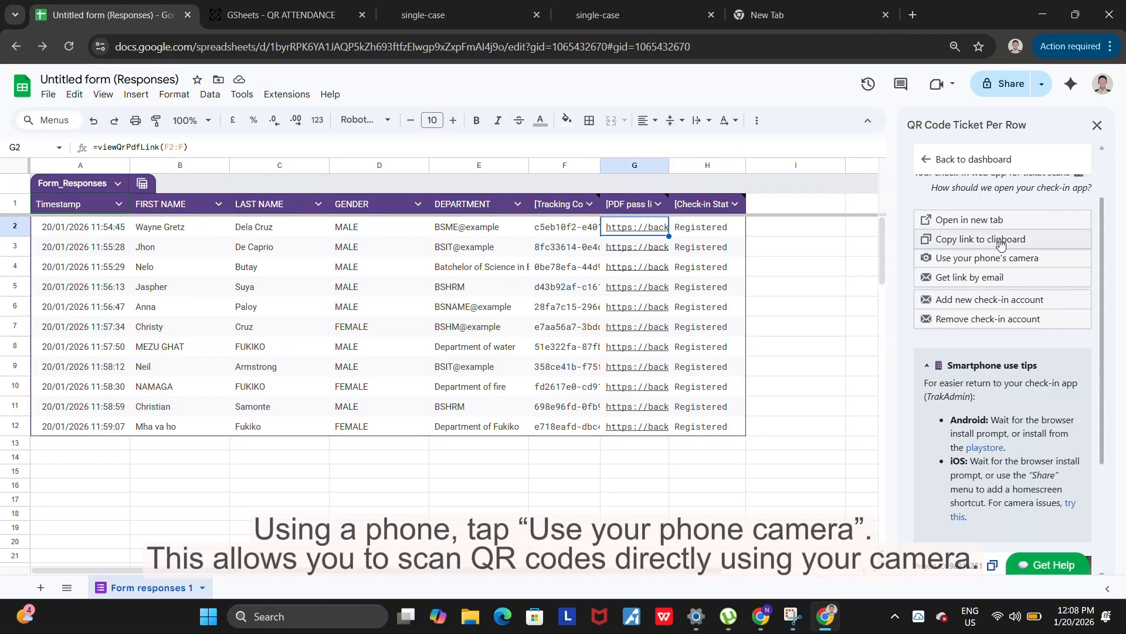
pyautogui.click(997, 258)
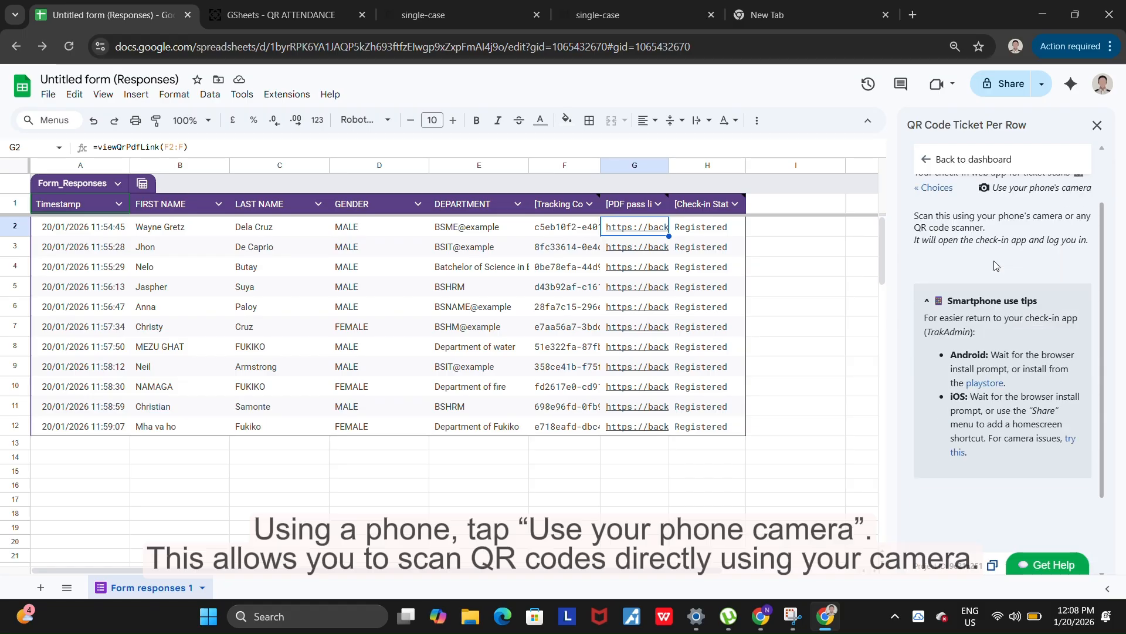
pyautogui.scroll(-2, 1002, 372)
pyautogui.scroll(3, 1003, 375)
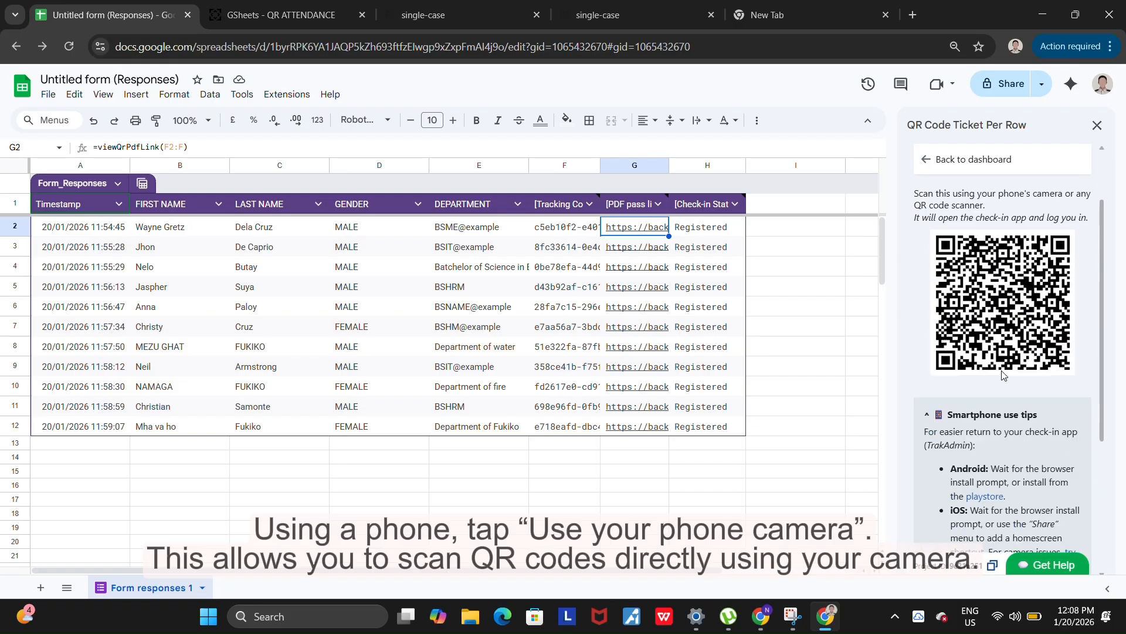
pyautogui.scroll(-1, 1002, 374)
pyautogui.scroll(1, 1003, 374)
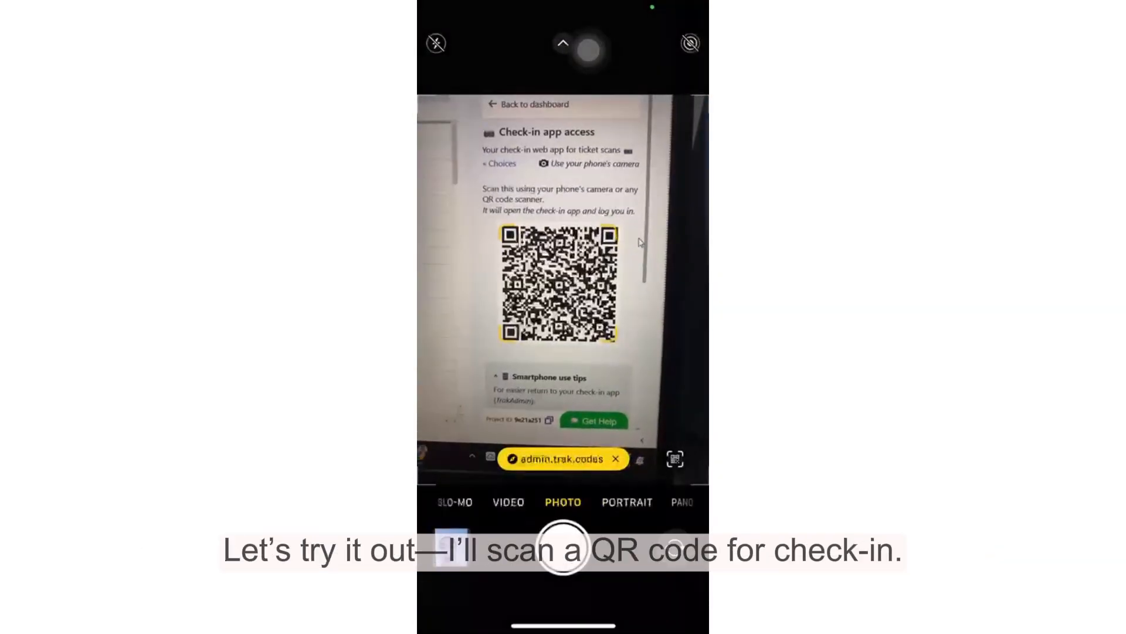
# Open the check-in app on the phone from the scanned admin.trak.codes link and check in the row 2 attendee by scanning their ticket QR code
pyautogui.click(564, 458)
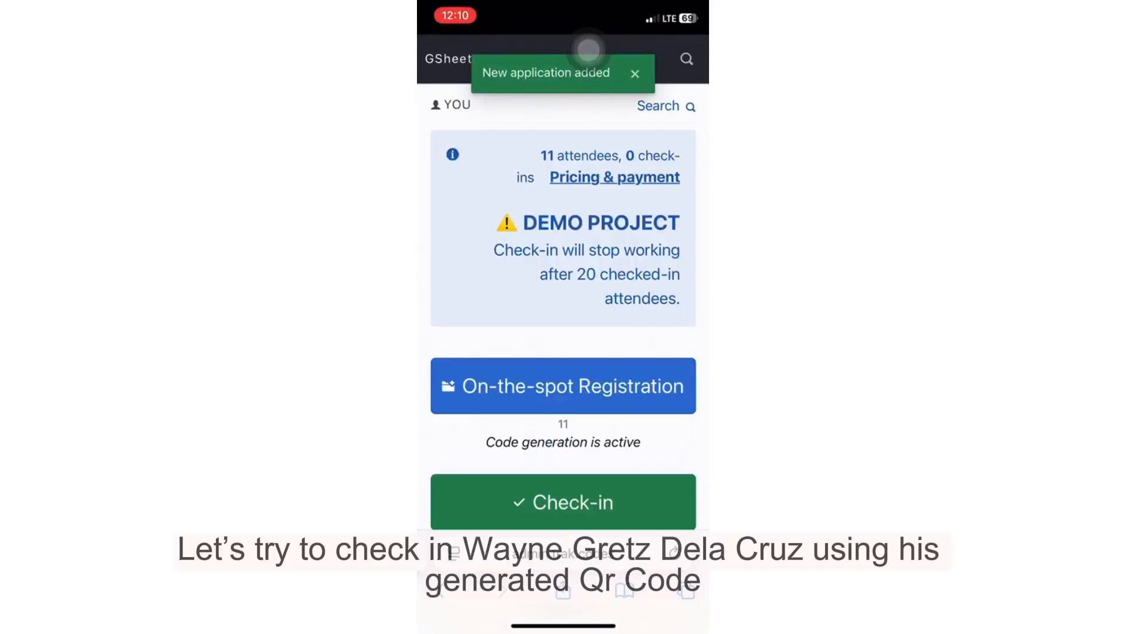
pyautogui.scroll(-1, 563, 352)
pyautogui.moveTo(563, 625); pyautogui.dragTo(562, 517)
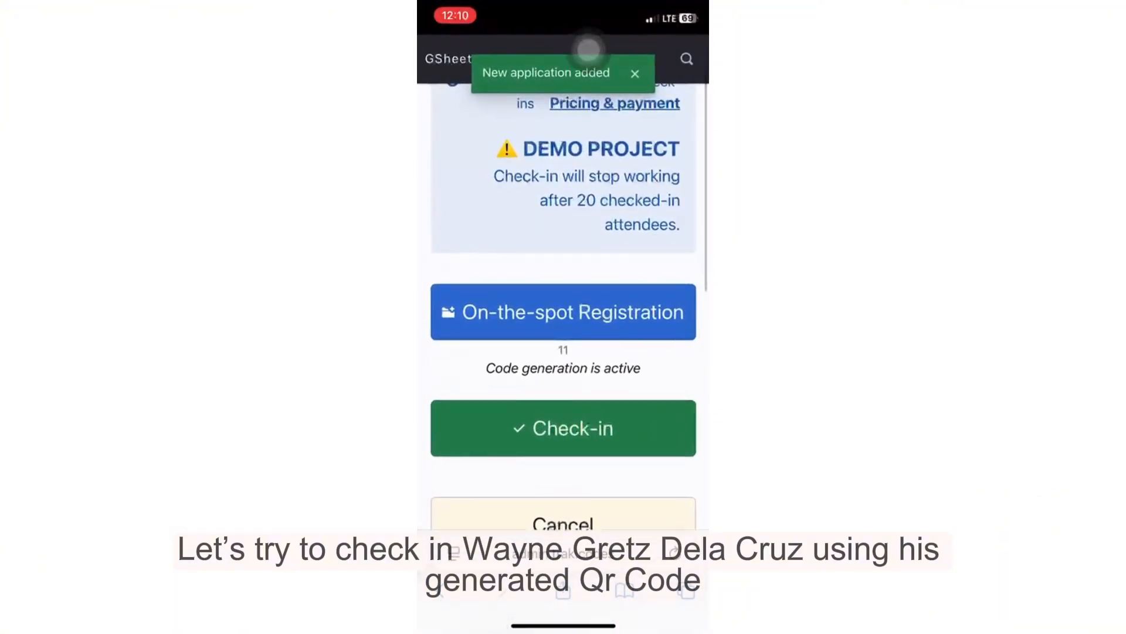
pyautogui.scroll(-1, 563, 352)
pyautogui.scroll(-1, 564, 352)
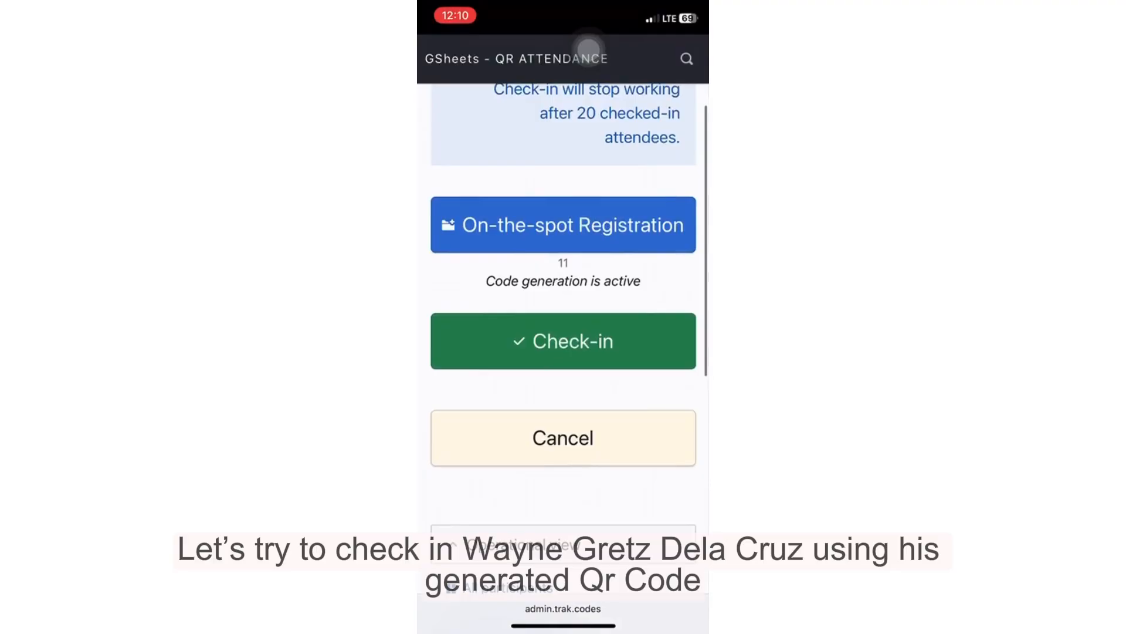
pyautogui.scroll(-1, 563, 352)
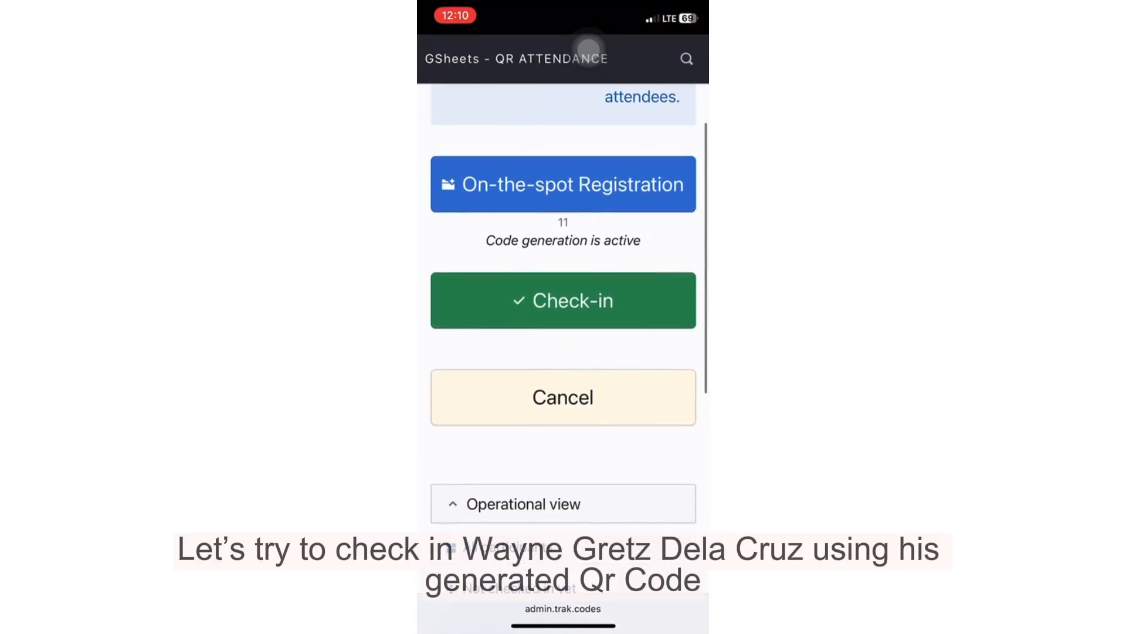
pyautogui.click(563, 300)
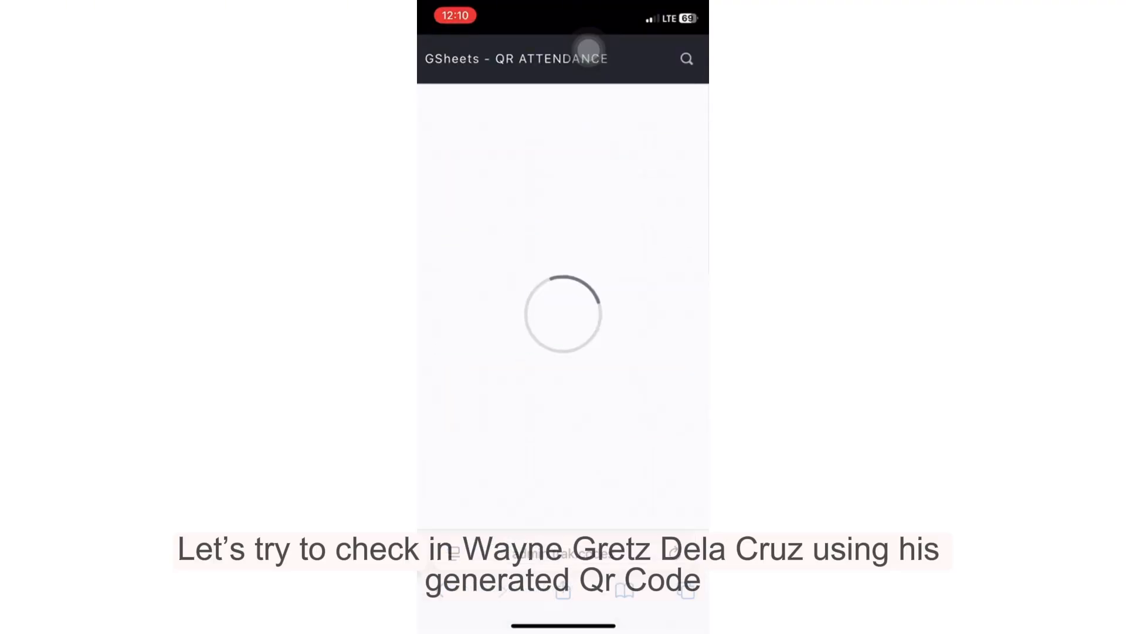
pyautogui.click(616, 354)
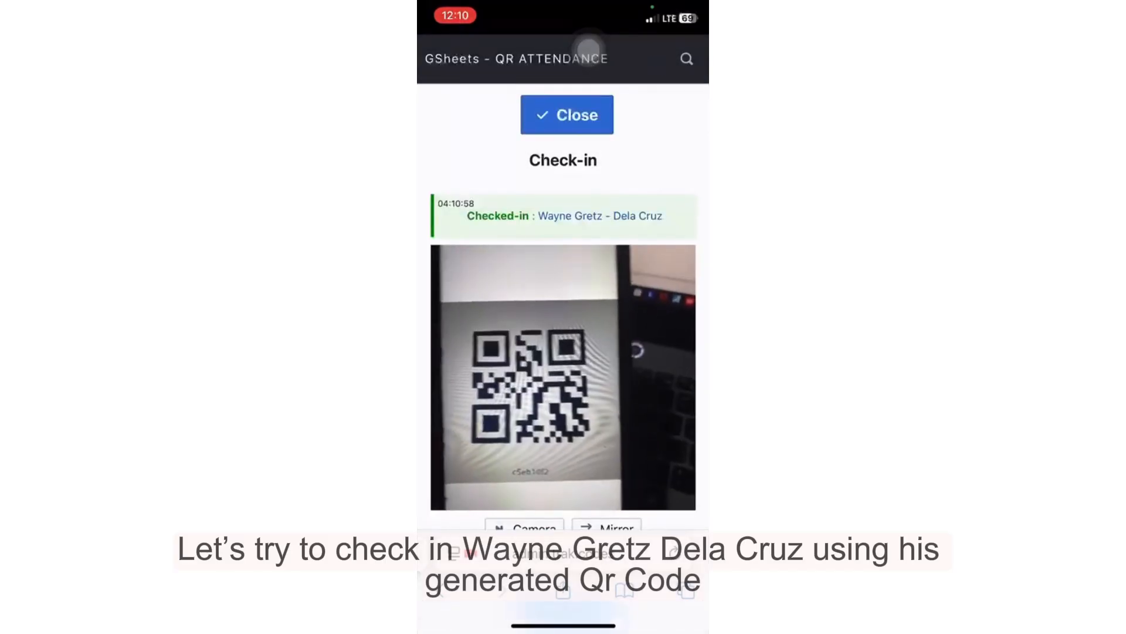
pyautogui.click(563, 111)
# Review the attendee's record in the Checked in list of the operational view and return to the QR ATTENDANCE home page
pyautogui.scroll(-6, 563, 352)
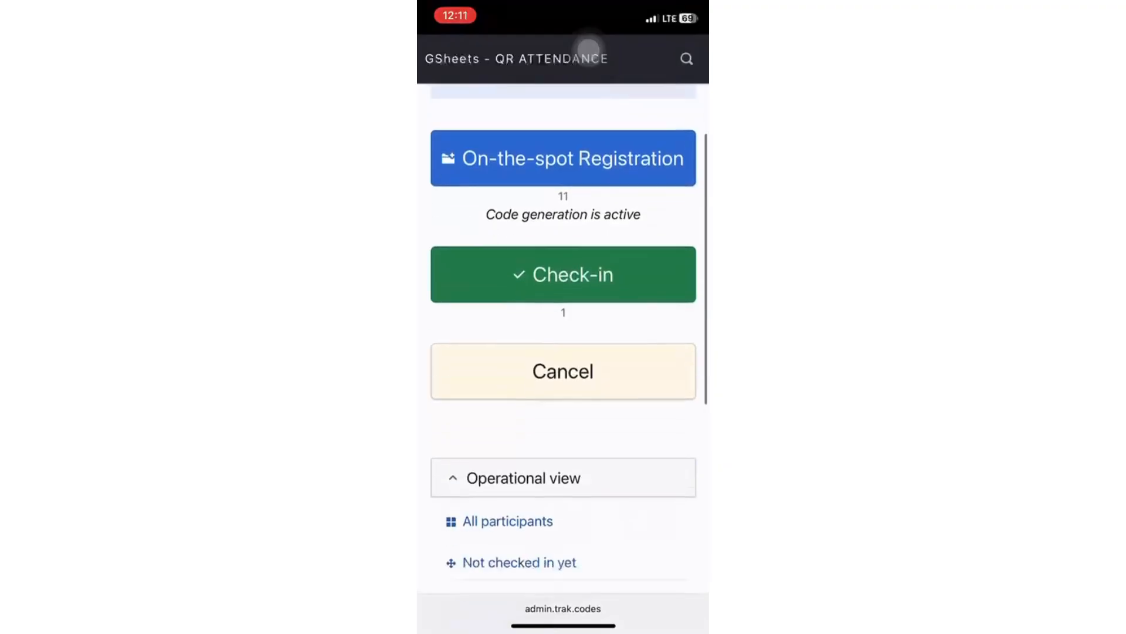
pyautogui.click(496, 464)
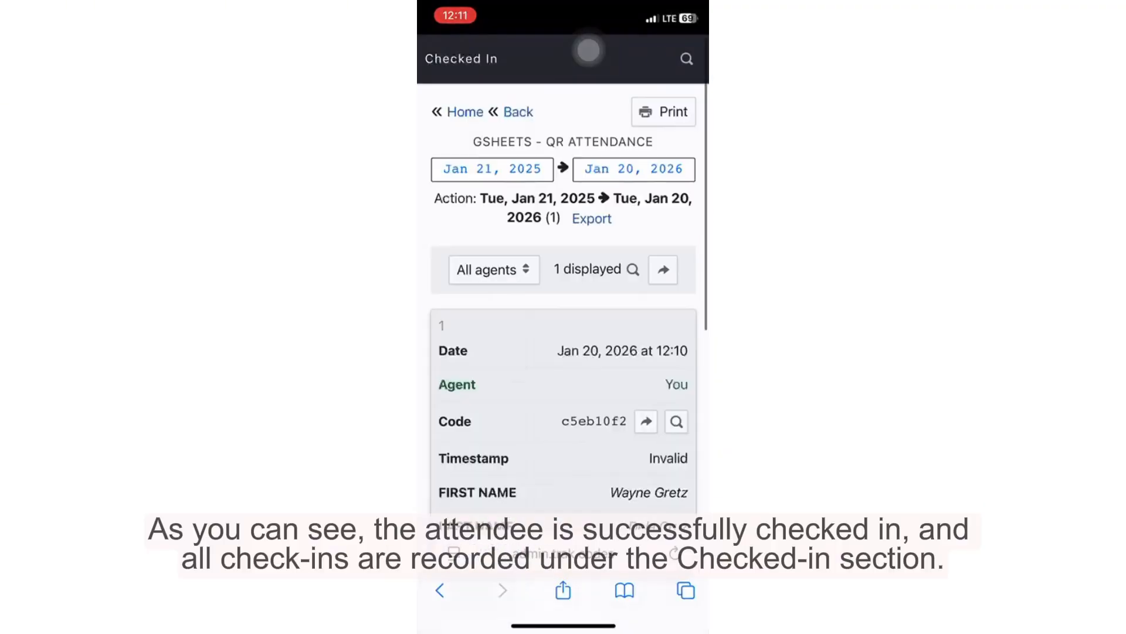
pyautogui.scroll(-3, 563, 337)
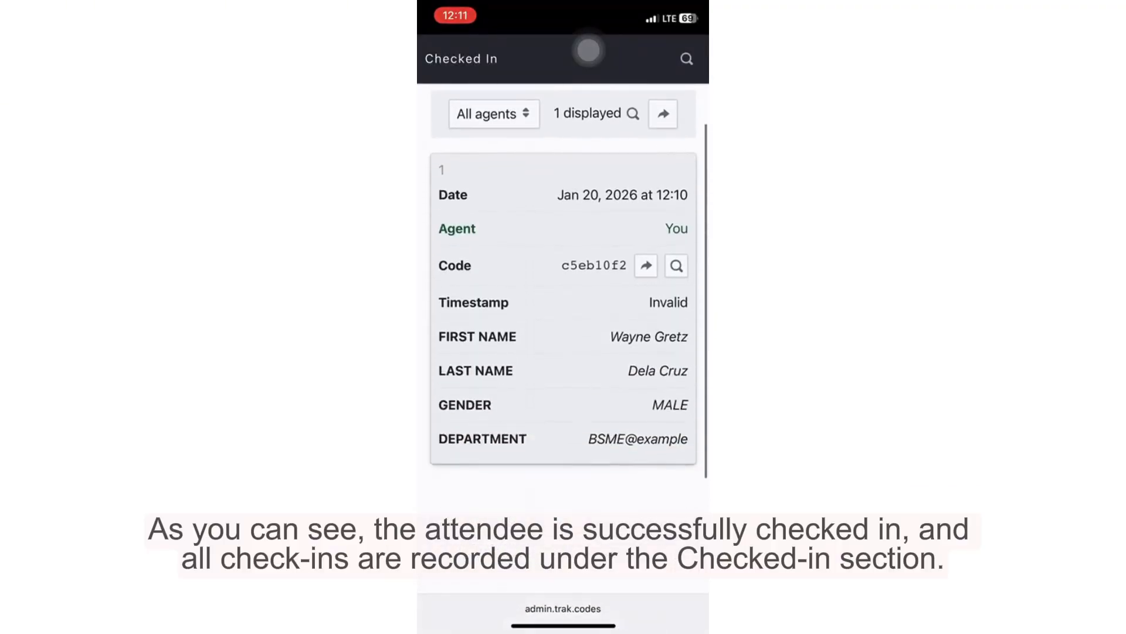
pyautogui.scroll(2, 564, 317)
pyautogui.scroll(2, 563, 317)
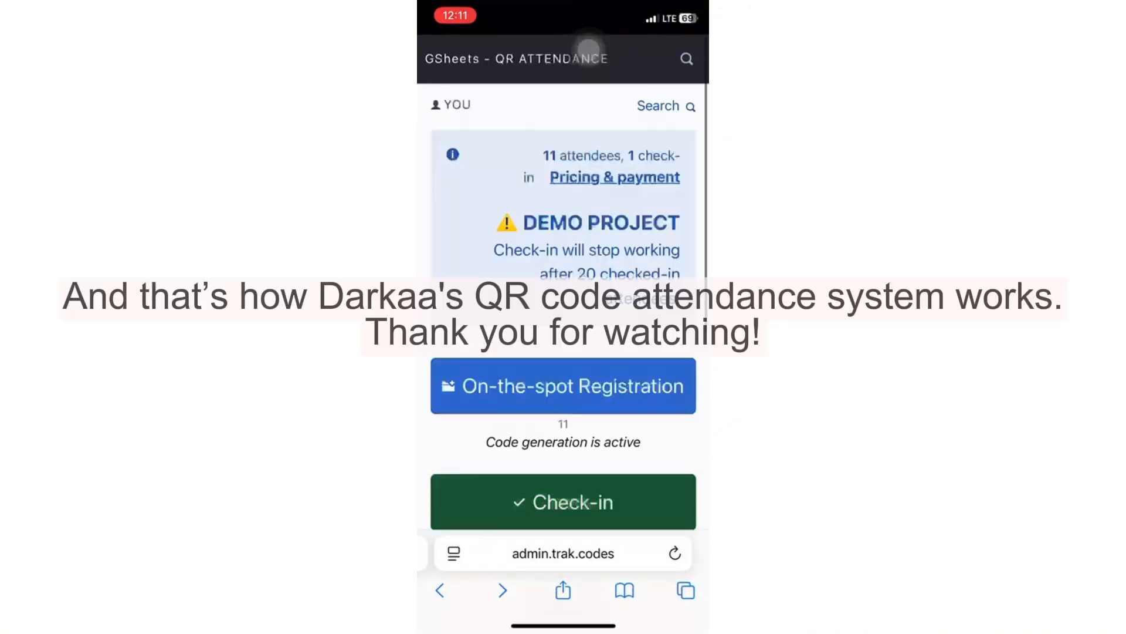
pyautogui.scroll(-6, 563, 352)
pyautogui.scroll(-1, 563, 338)
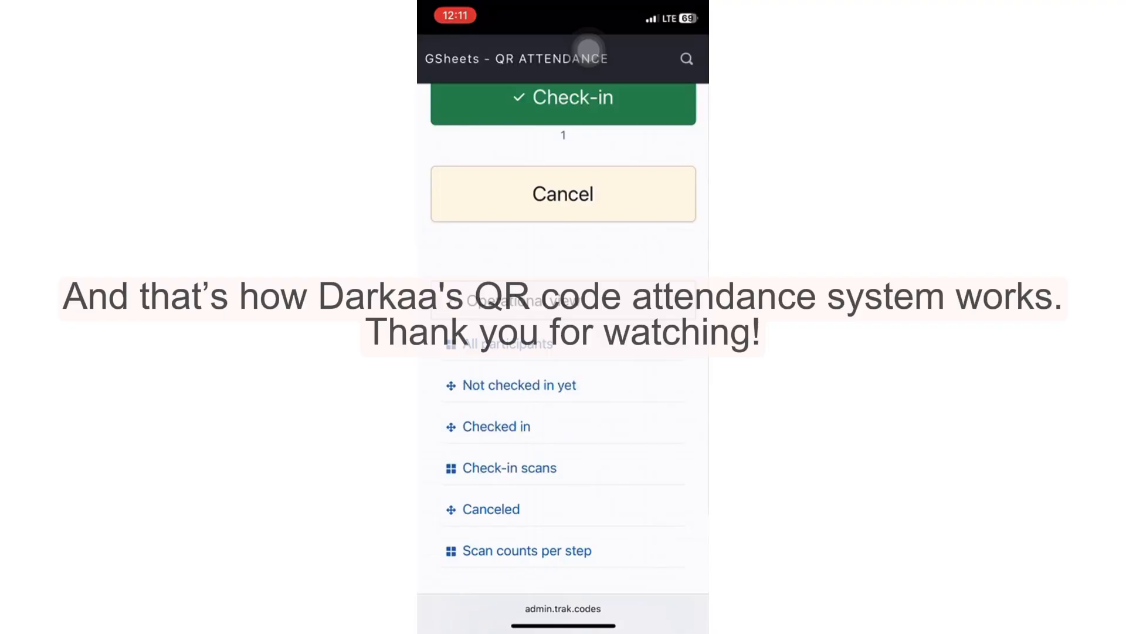
pyautogui.scroll(3, 588, 49)
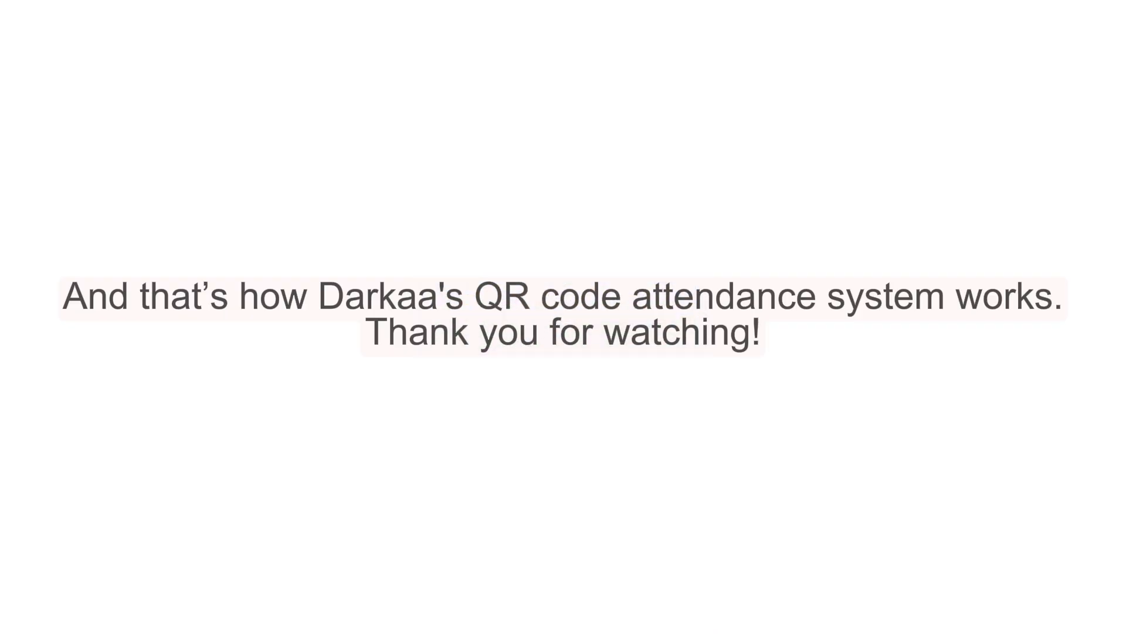